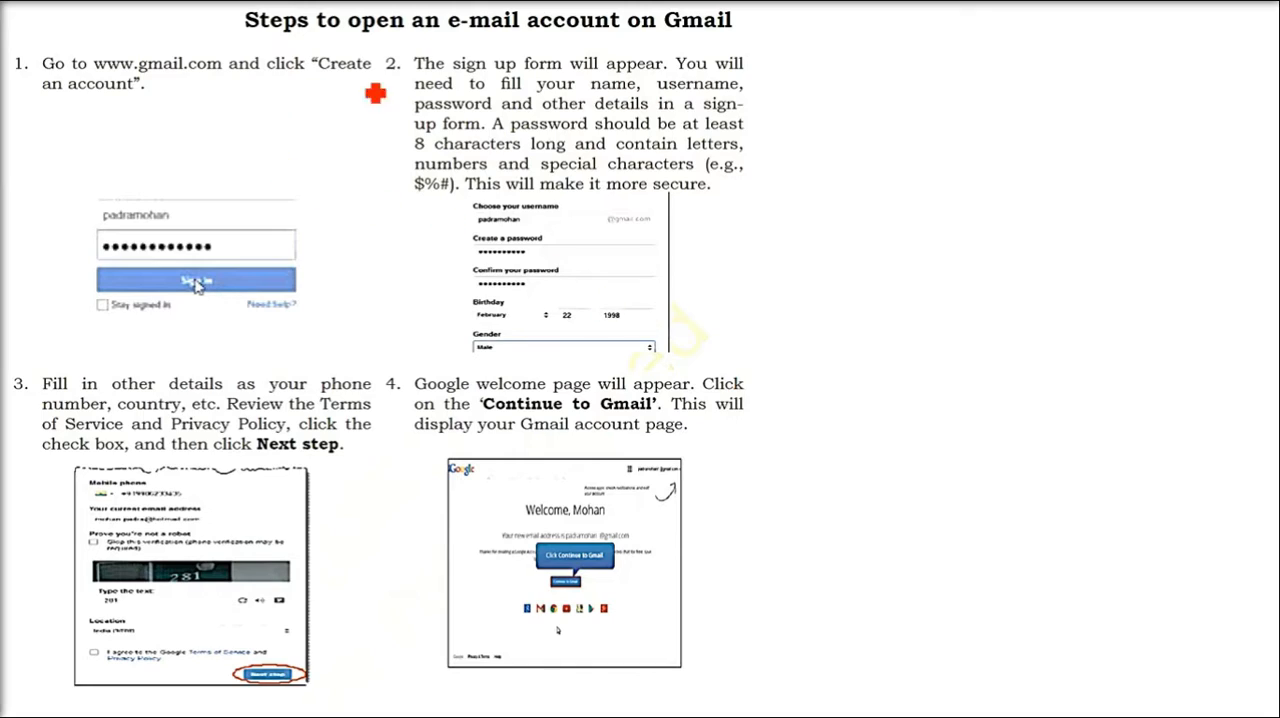
mouse_move(445, 44)
mouse_down()
mouse_move(472, 42)
mouse_move(469, 30)
mouse_up()
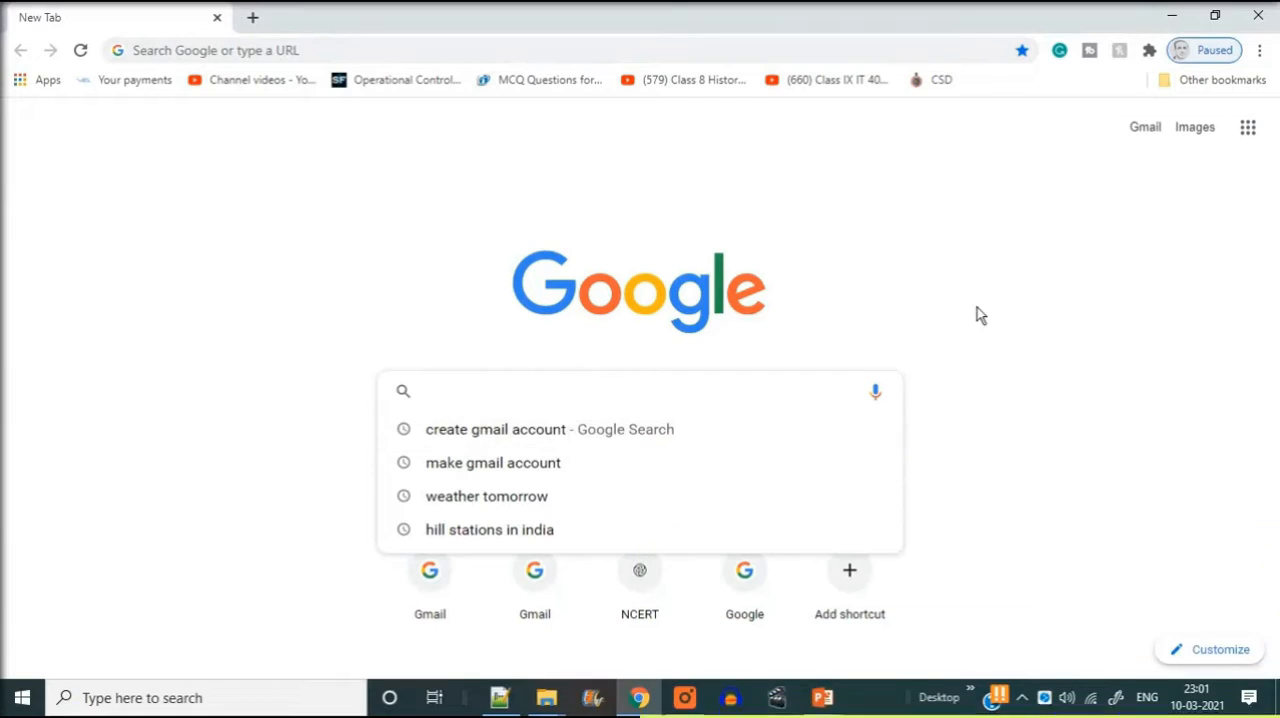
click(1207, 208)
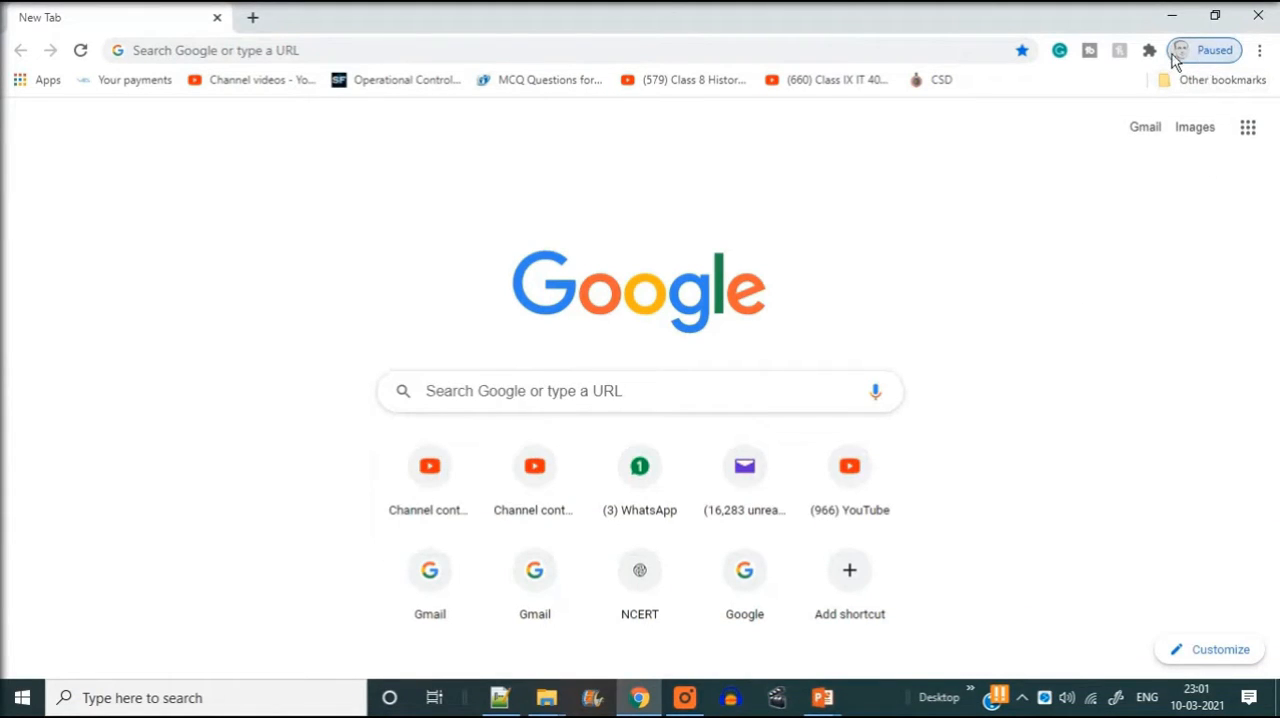
- Search Google for "create gmail account"
click(540, 395)
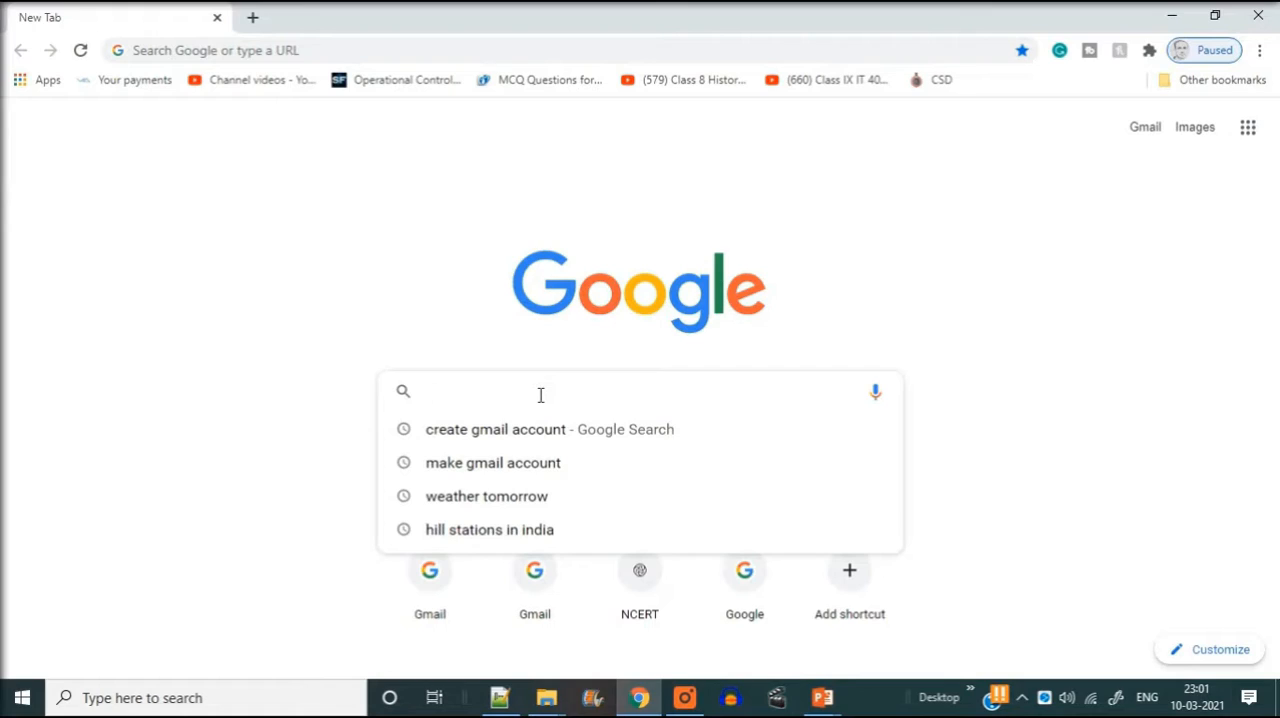
text(create)
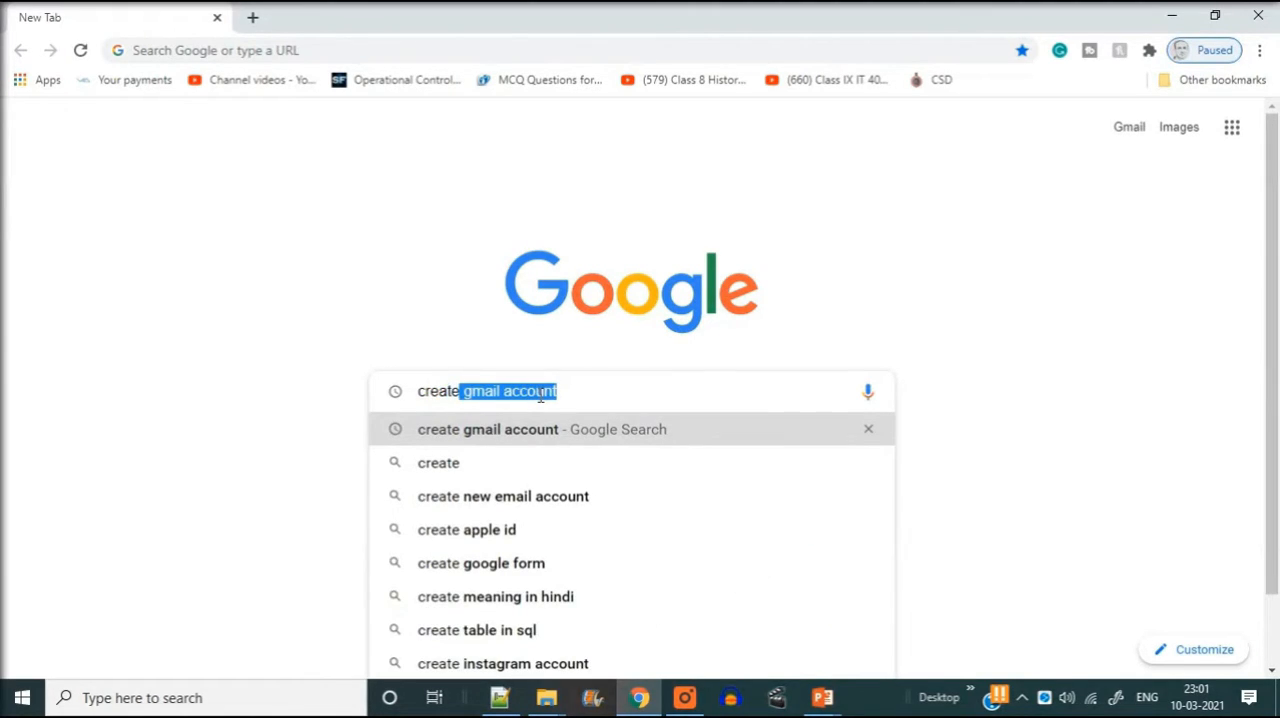
click(528, 438)
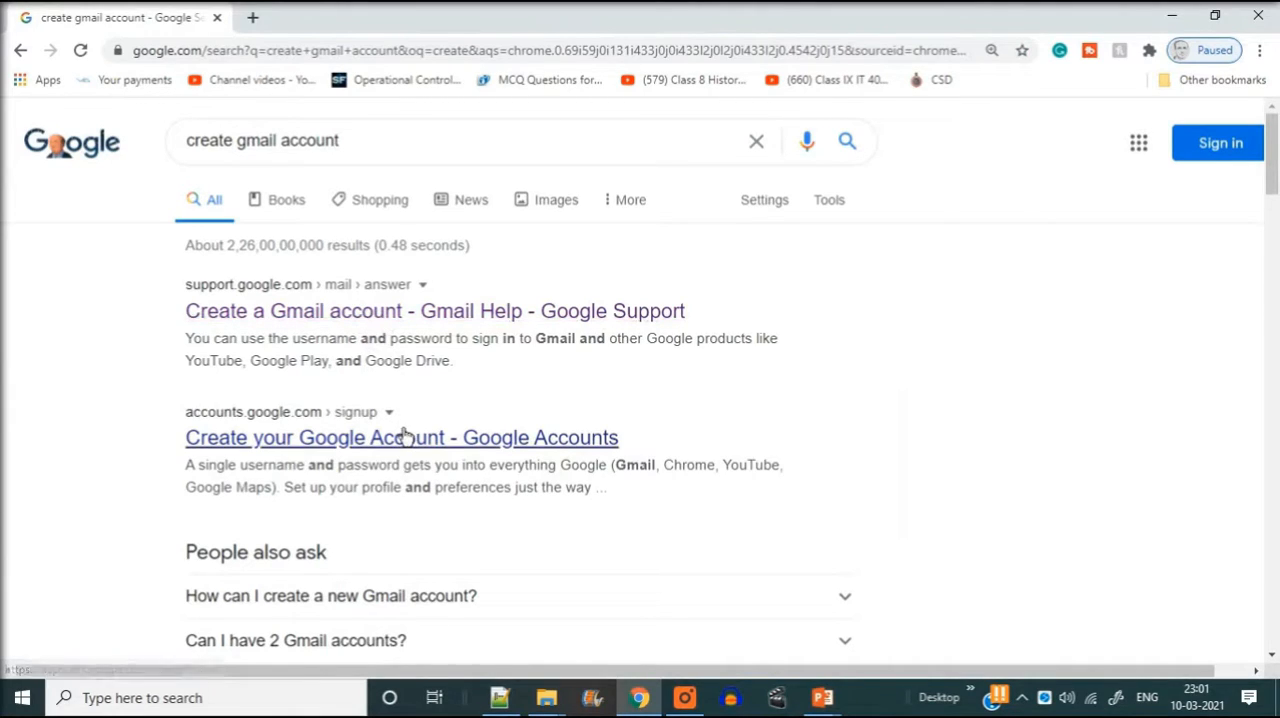
- Open the "Create a Gmail account - Gmail Help" search result in a new tab and switch to it
right_click(333, 317)
click(386, 330)
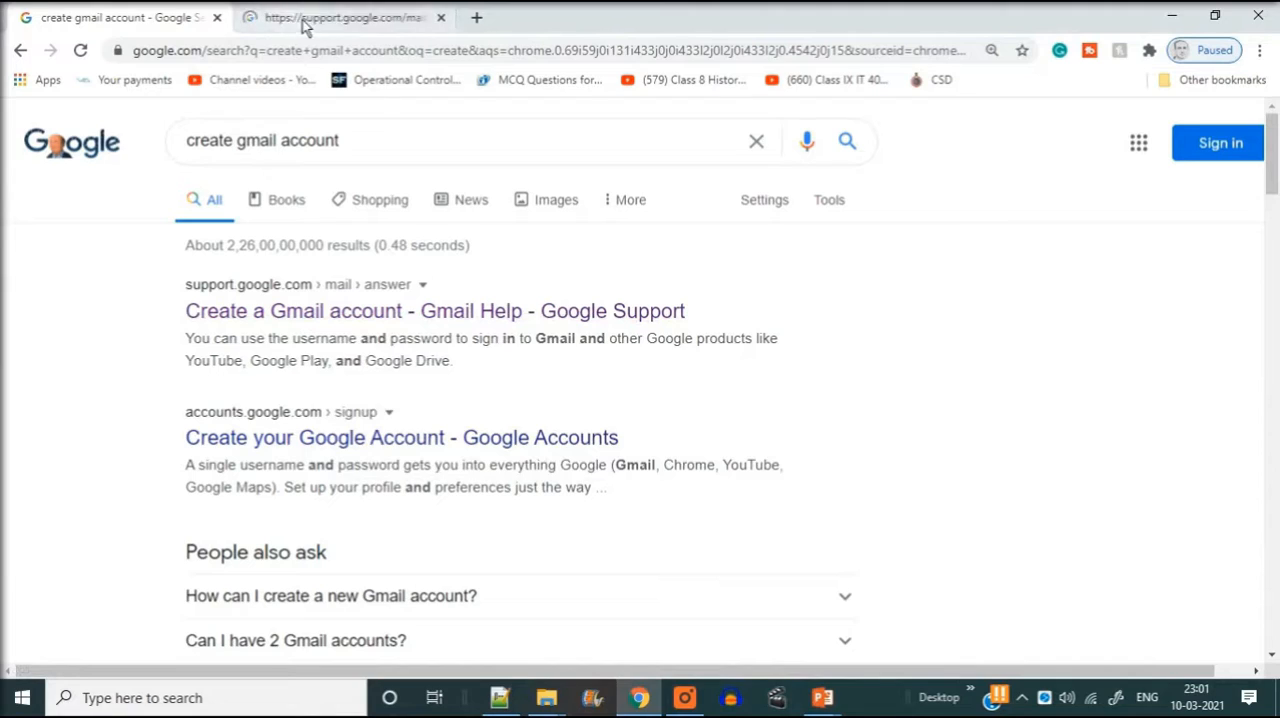
click(325, 17)
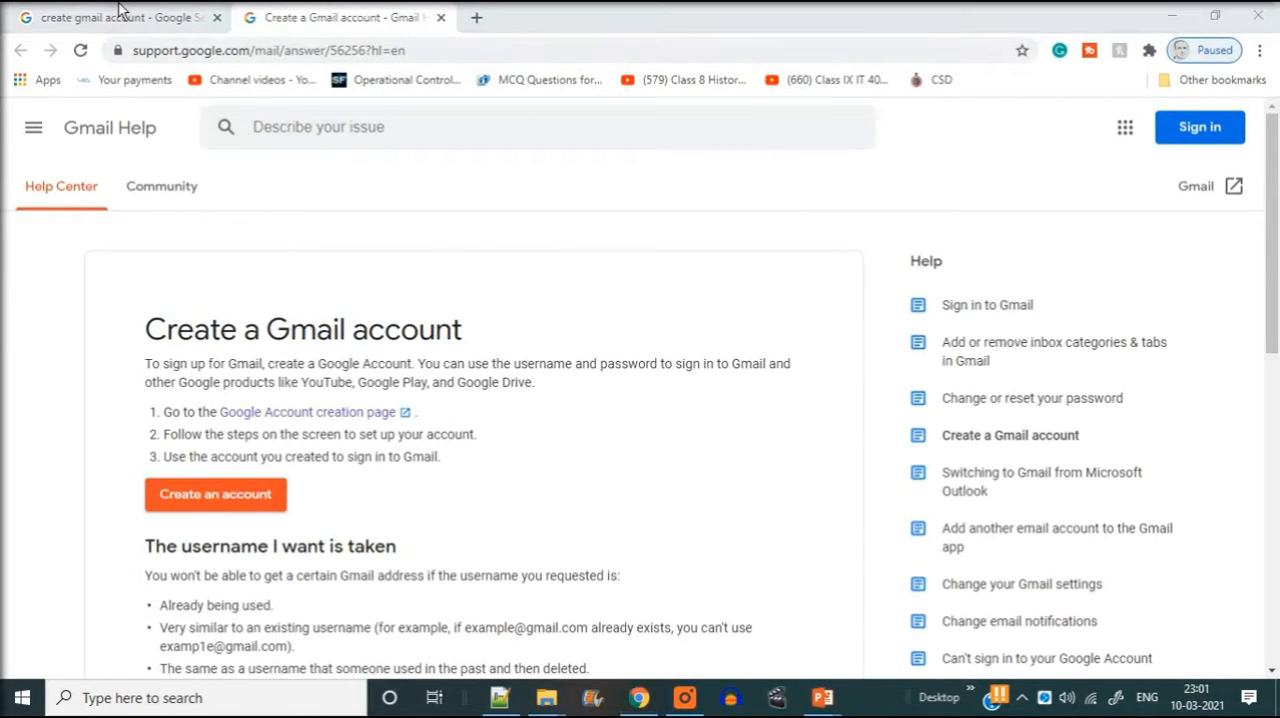
- Return to the search results and open "Create your Google Account - Google Accounts" in a new tab
click(177, 20)
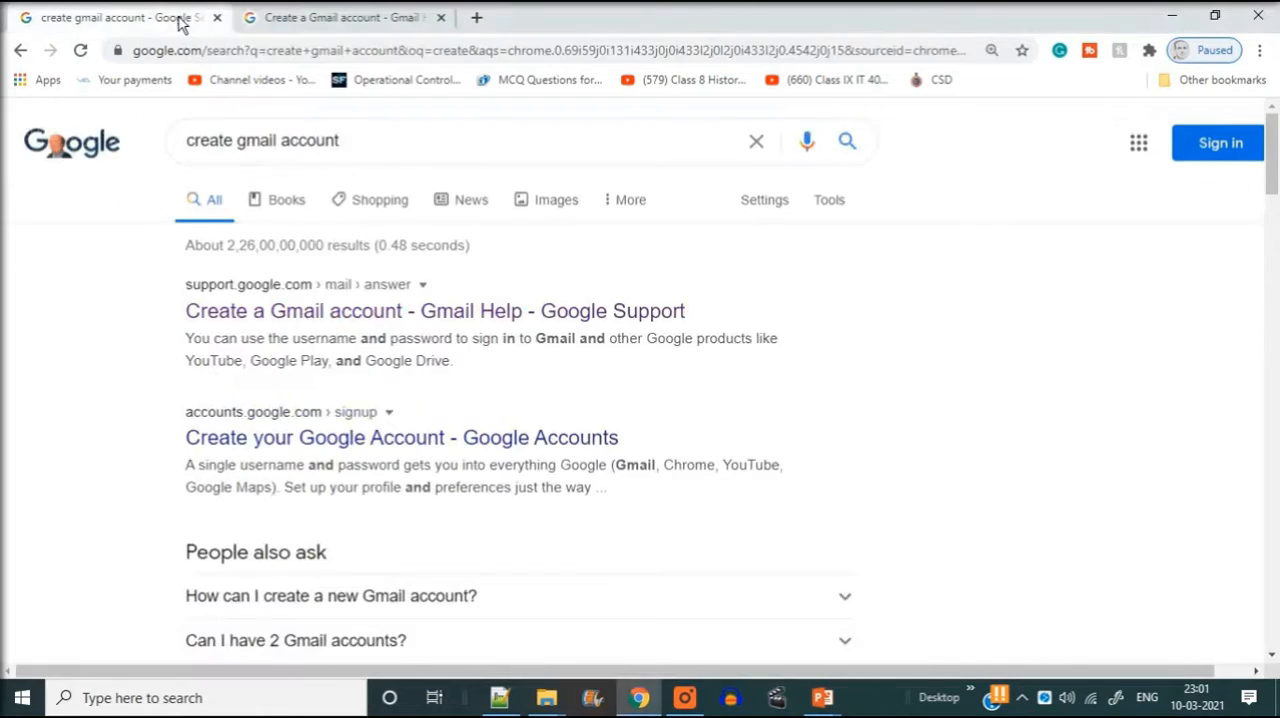
right_click(349, 437)
click(385, 444)
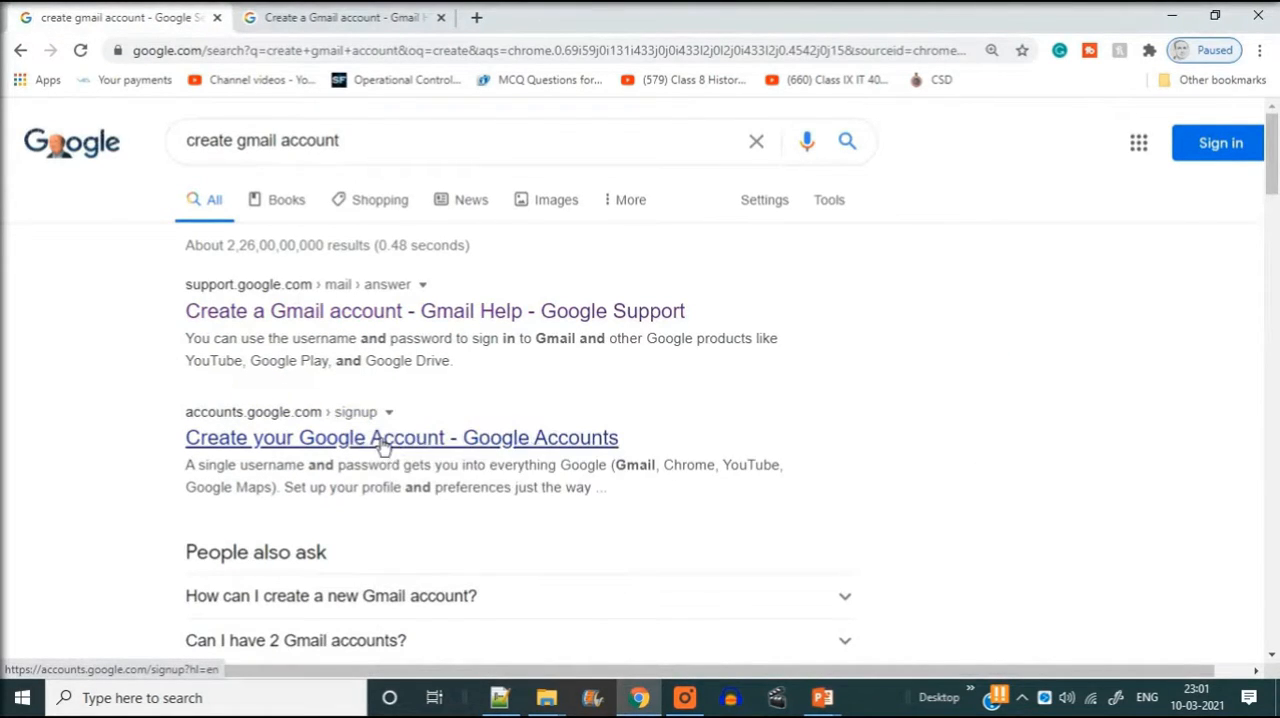
click(558, 20)
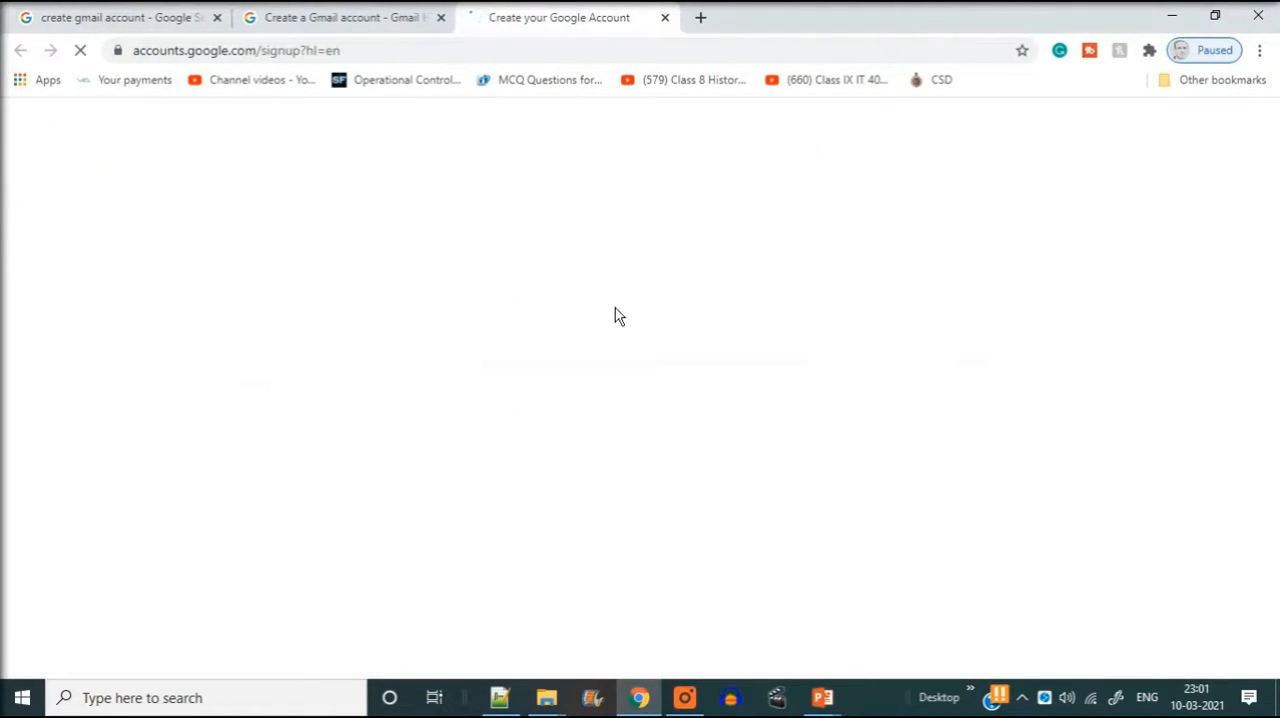
- Open the account sign-up form from the Gmail Help page and close the duplicate sign-up page opened from the search results
click(385, 20)
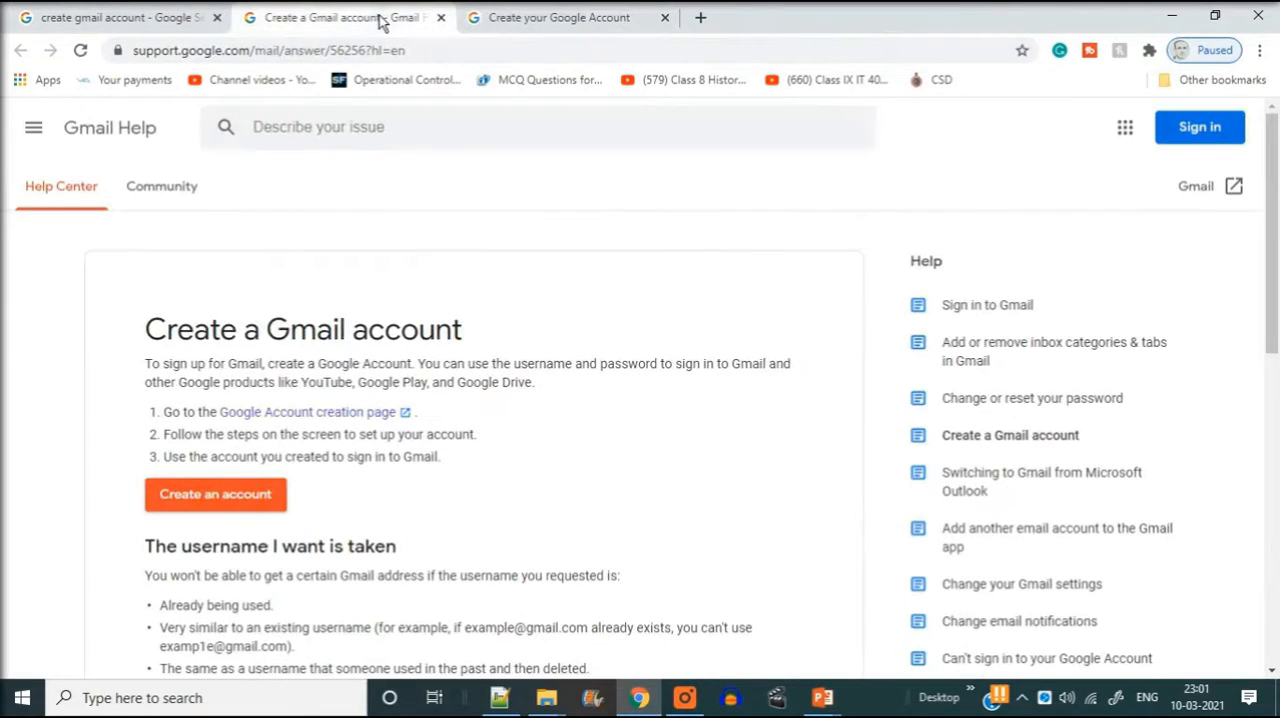
click(232, 513)
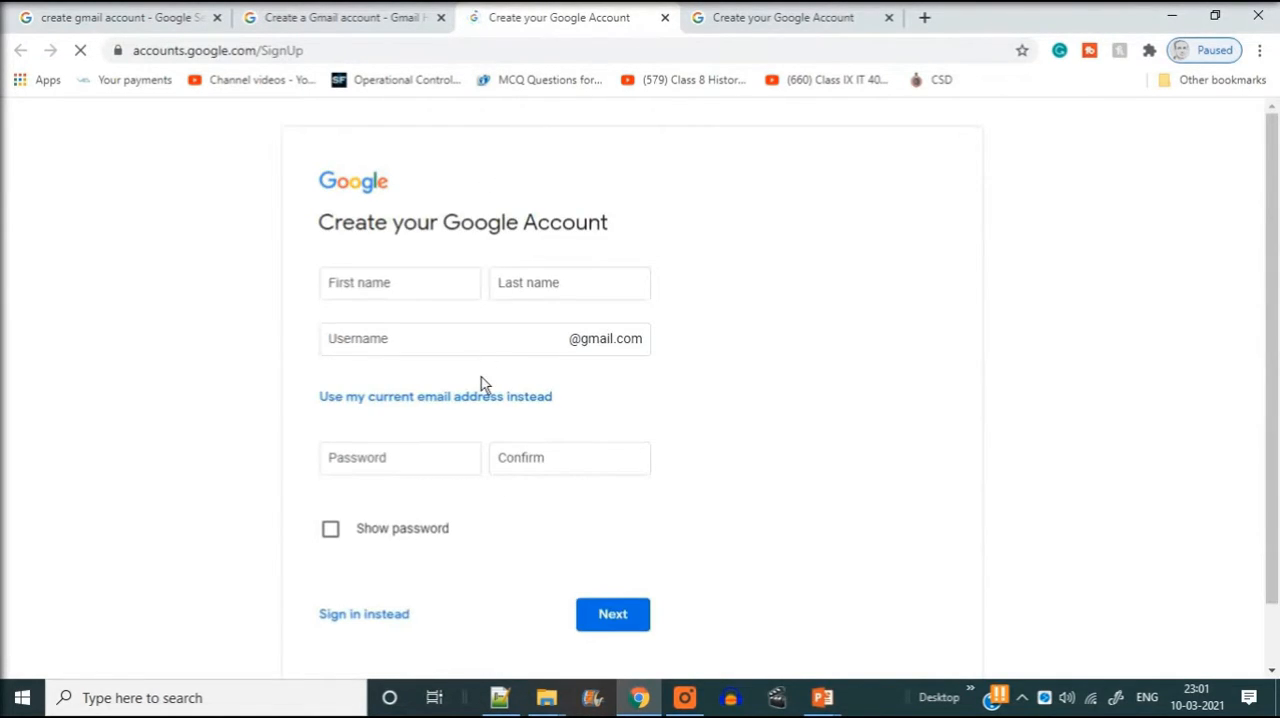
click(735, 20)
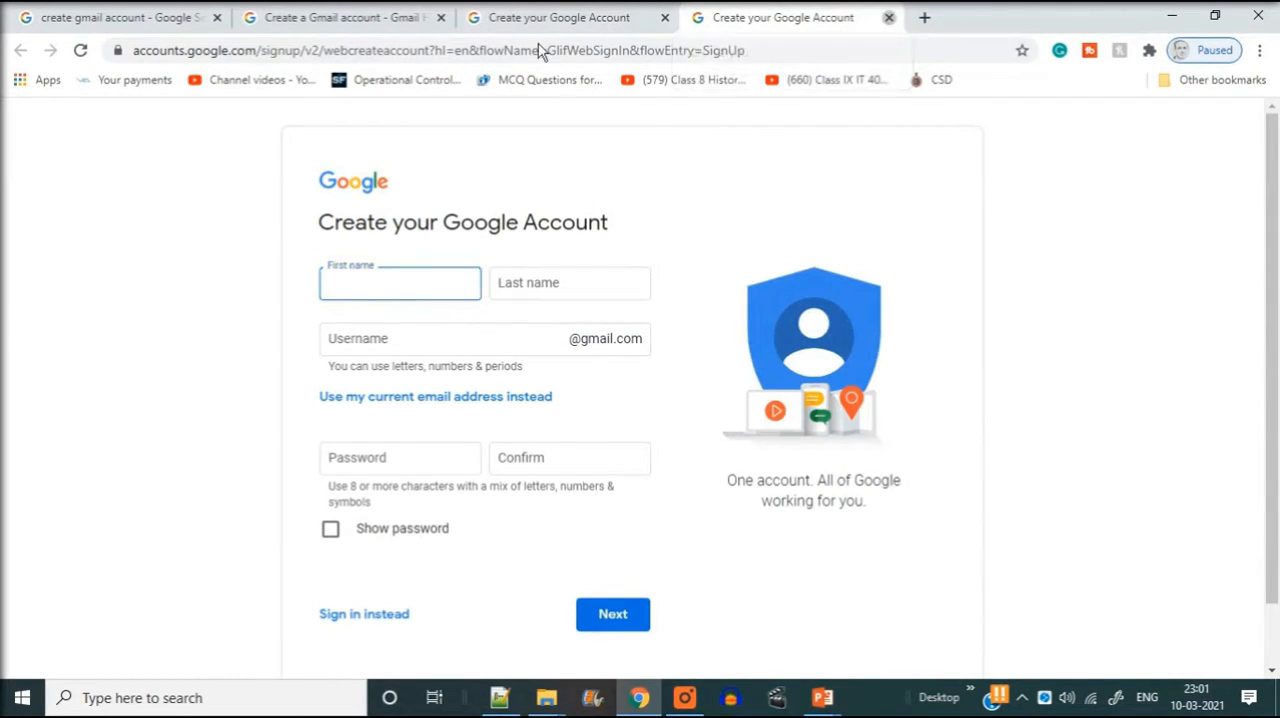
key(ctrl+w)
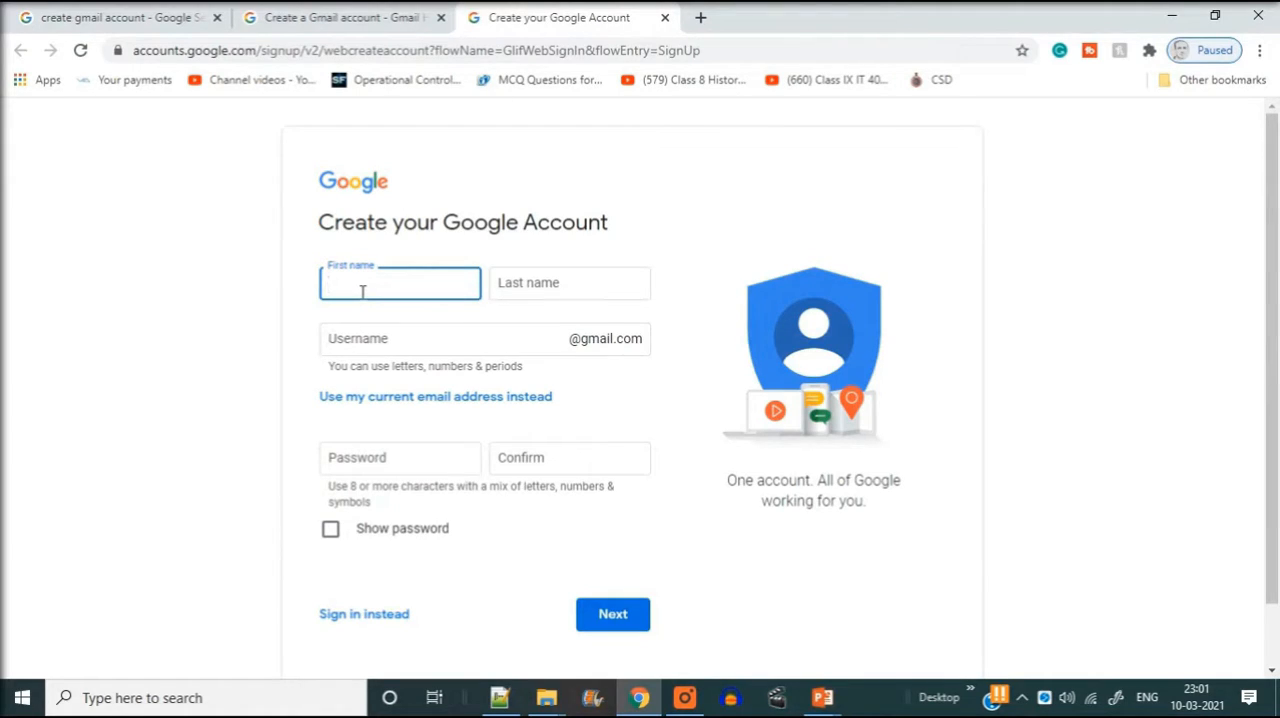
- Enter "mytest" as the first name and "email" as the last name in the sign-up form
text(mytest)
click(587, 282)
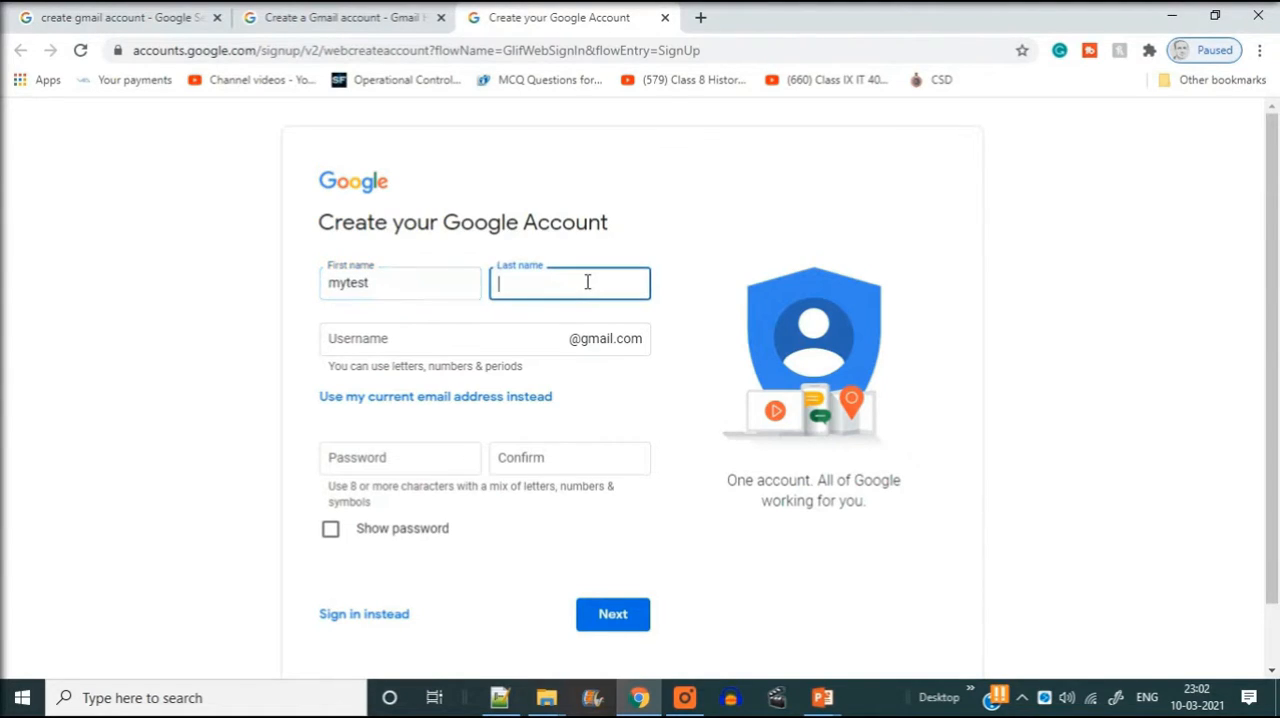
text(email)
- Fill in the desired Gmail username in the sign-up form
click(497, 340)
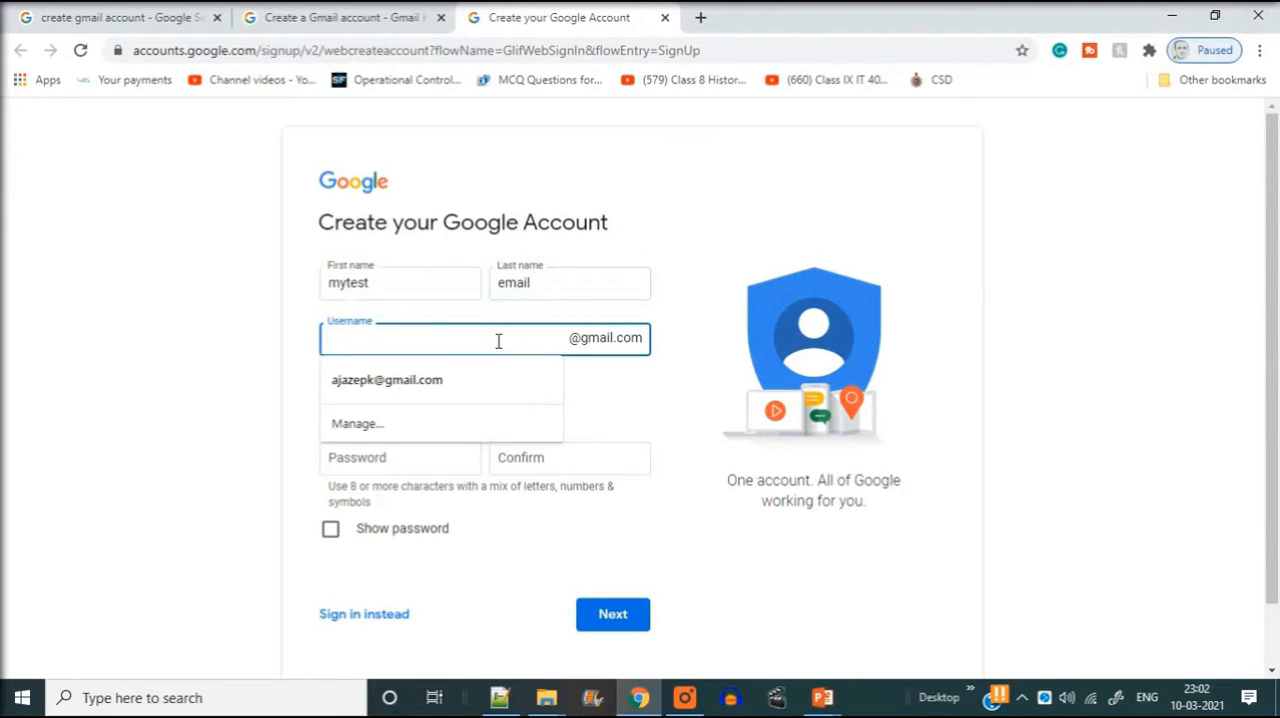
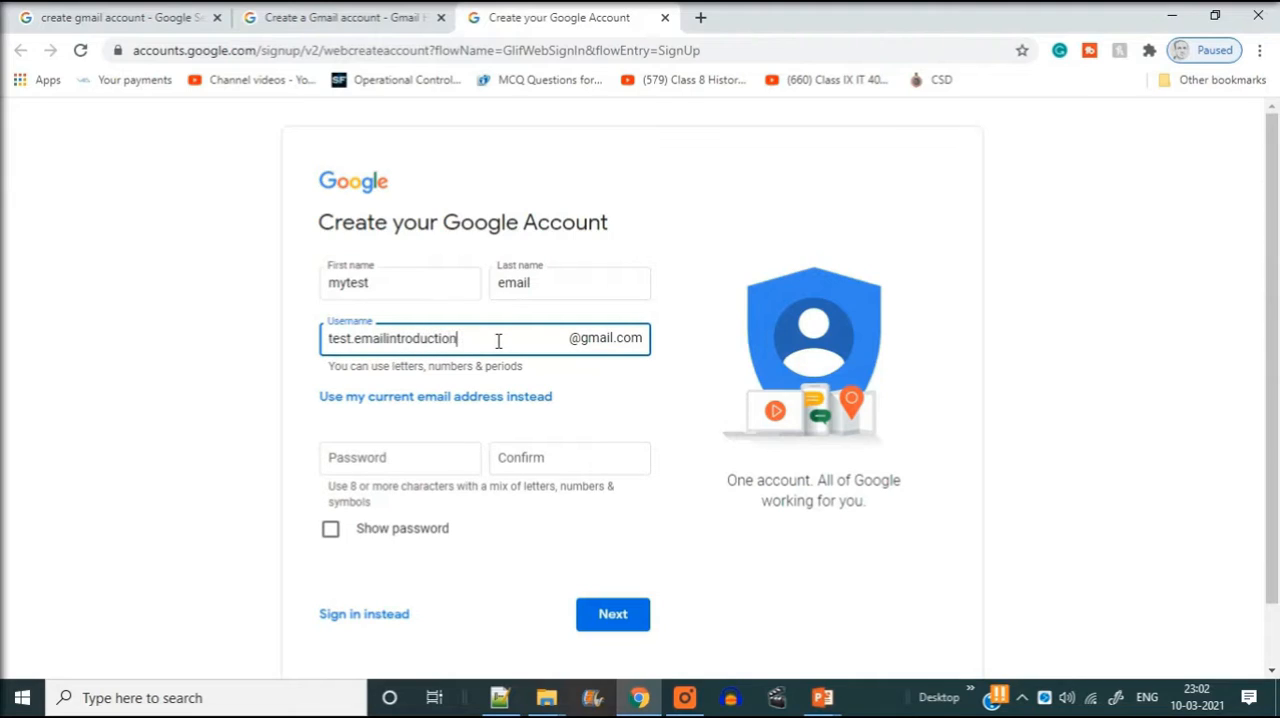
click(129, 437)
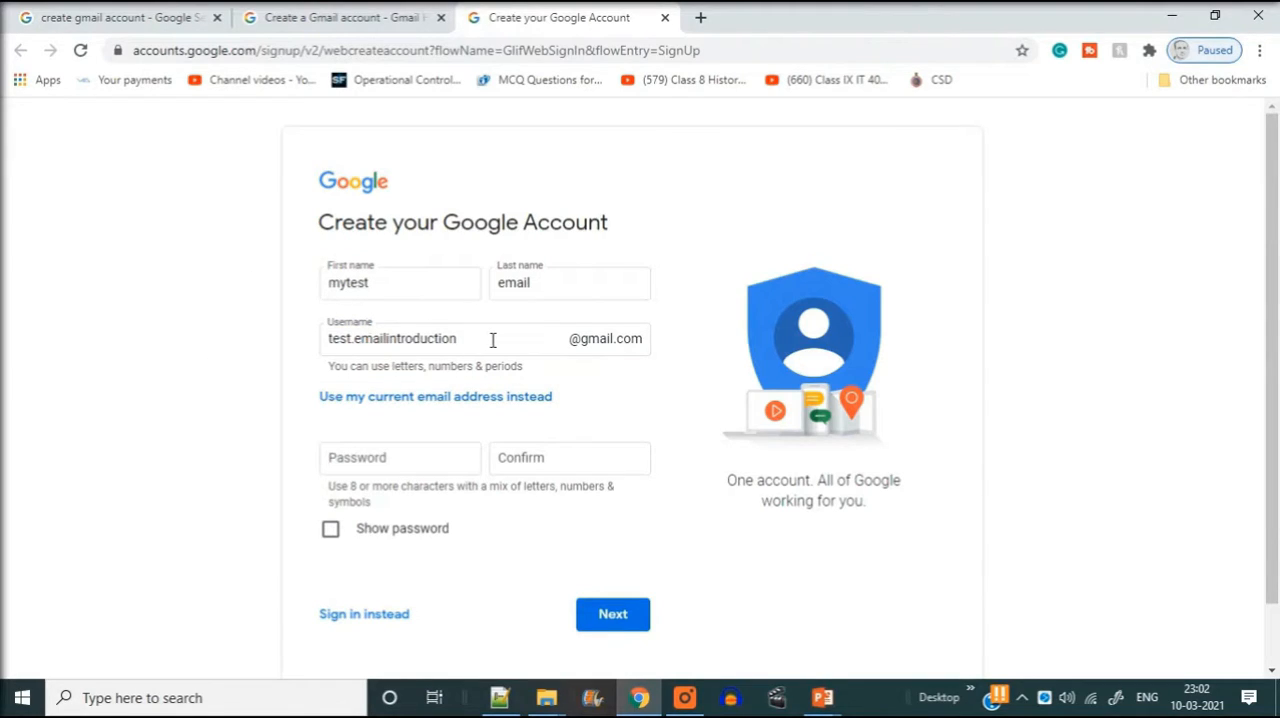
- Copy the chosen username from the sign-up form into the blank Notepad++ document and enlarge the text
drag(478, 339, 281, 345)
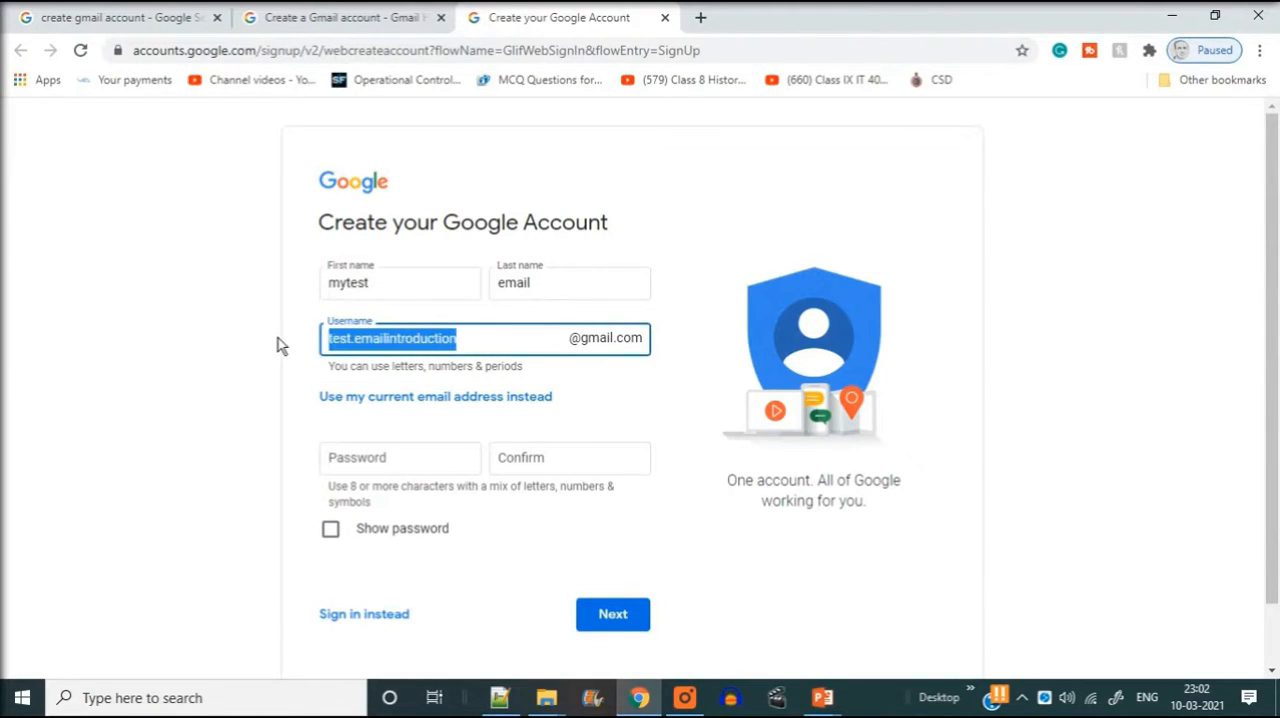
click(510, 340)
key(ctrl+a)
key(ctrl+c)
click(499, 697)
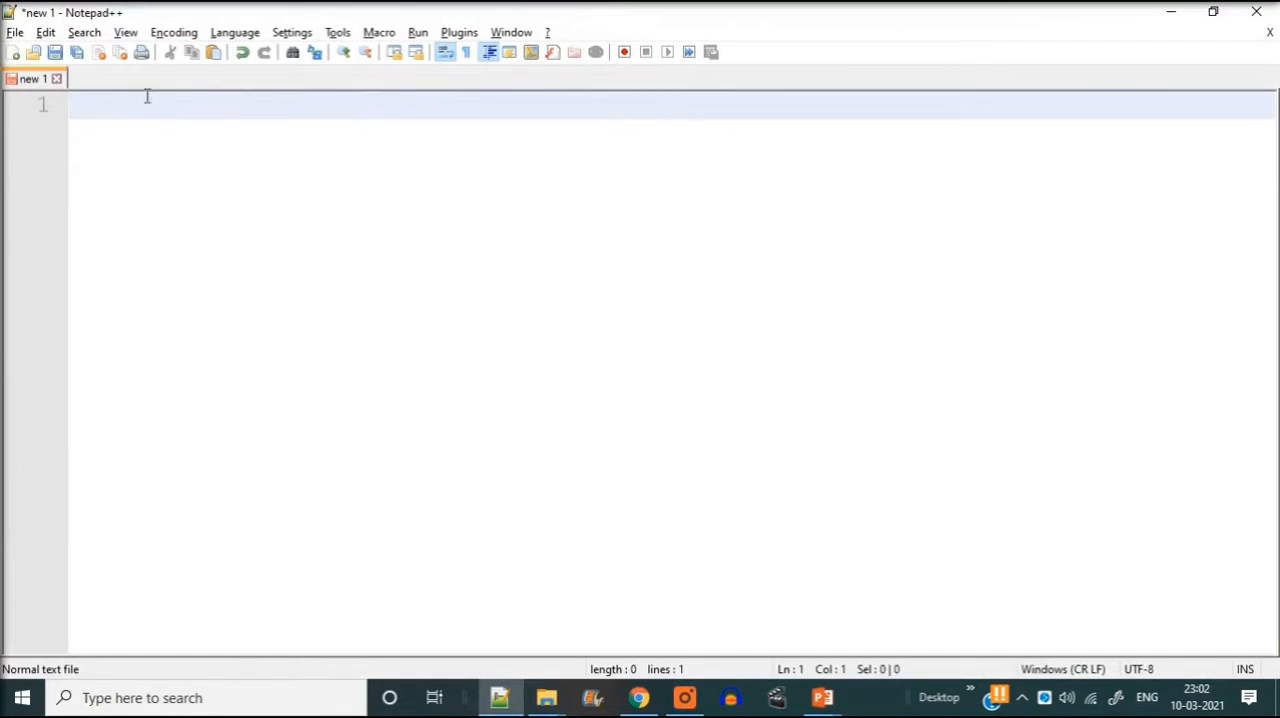
key(ctrl+v)
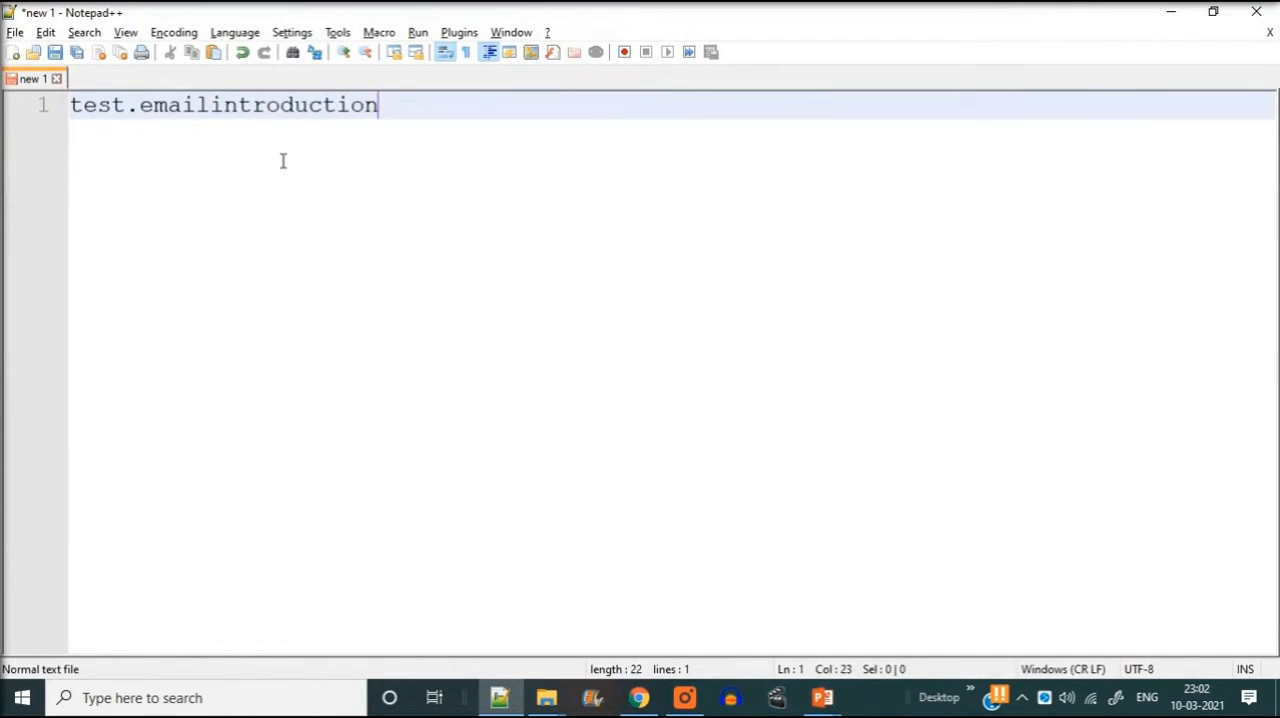
scroll(283, 160, up, 1)
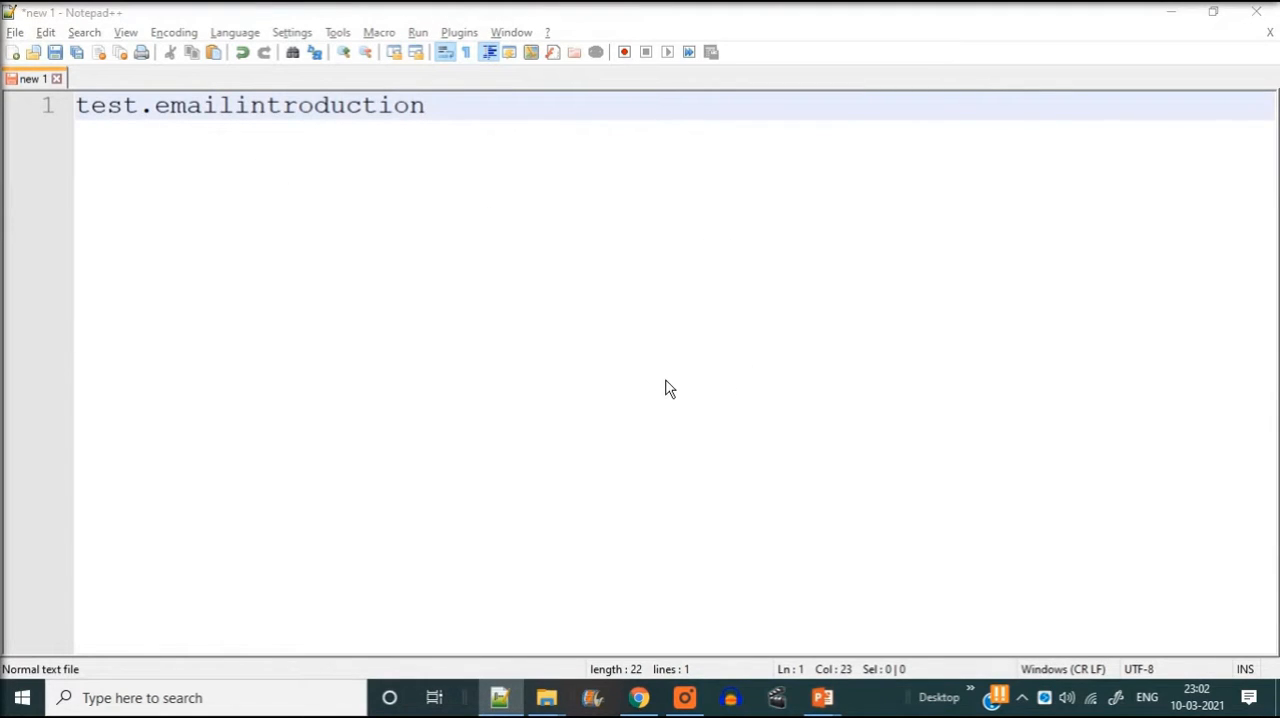
- Complete the copied username in Notepad++ to a full address with the Gmail domain shown in the form
key(alt+Tab)
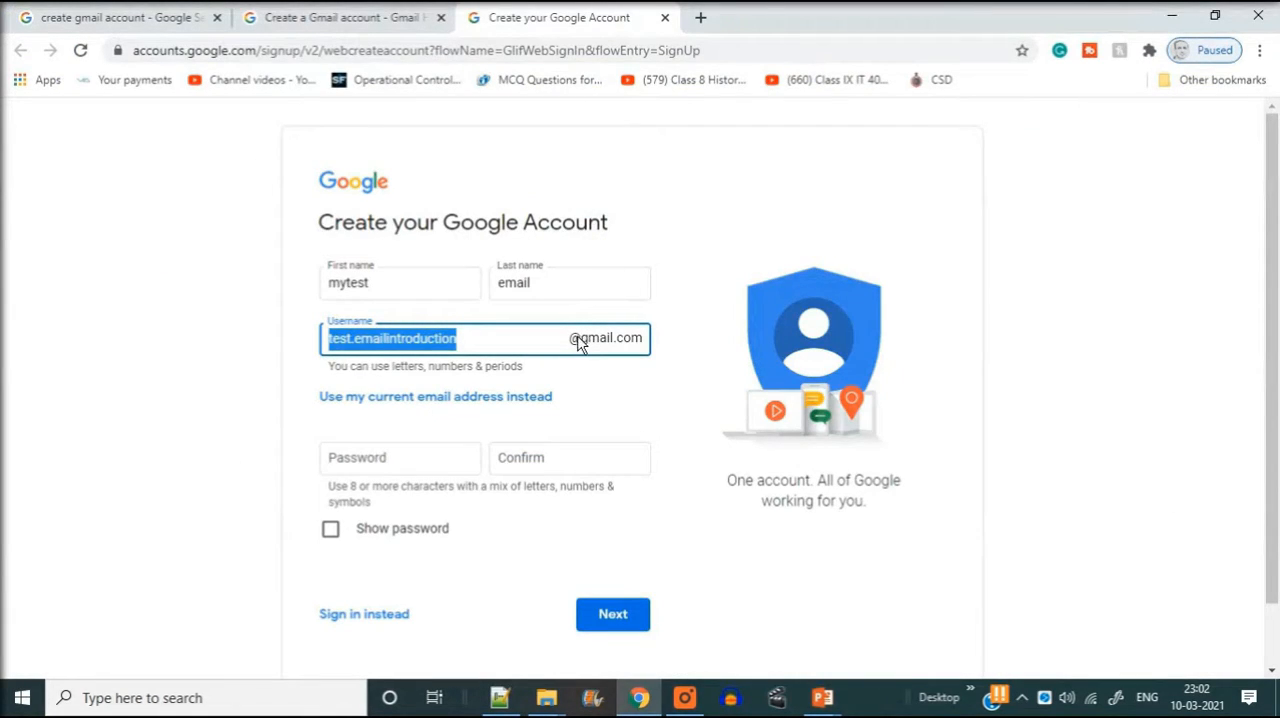
key(alt+Tab)
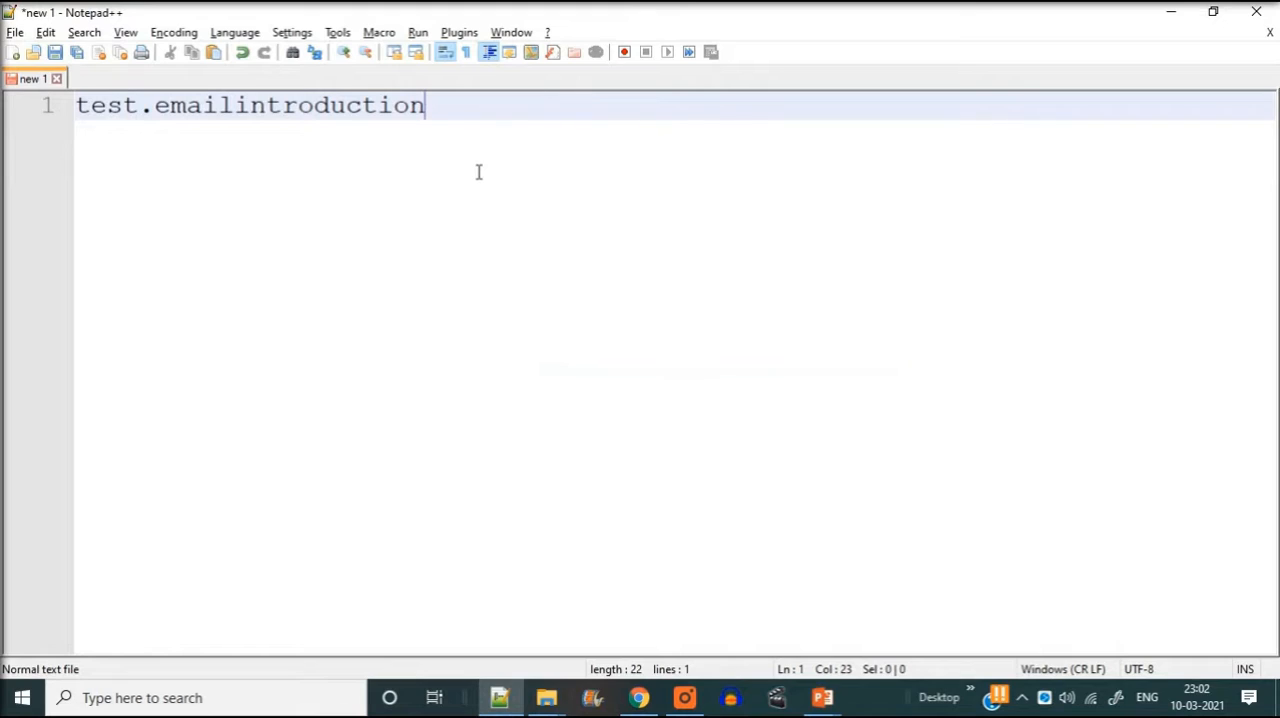
text(@gmai)
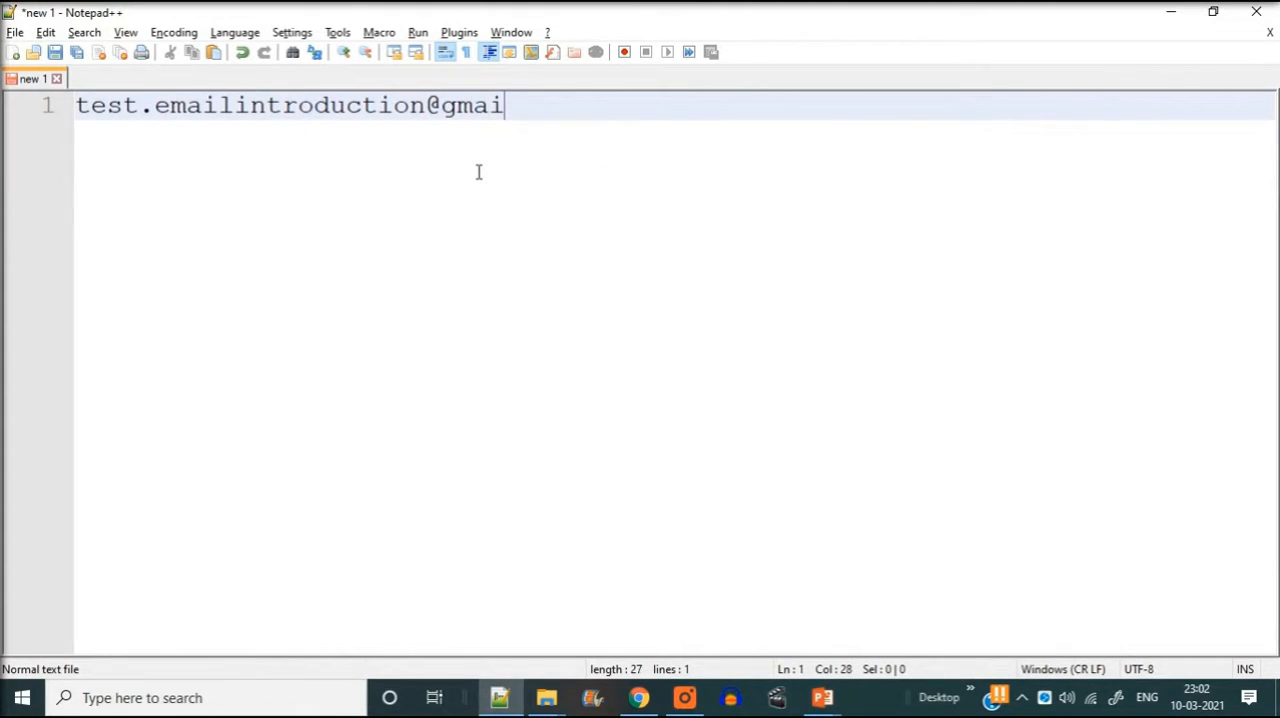
text(l.com)
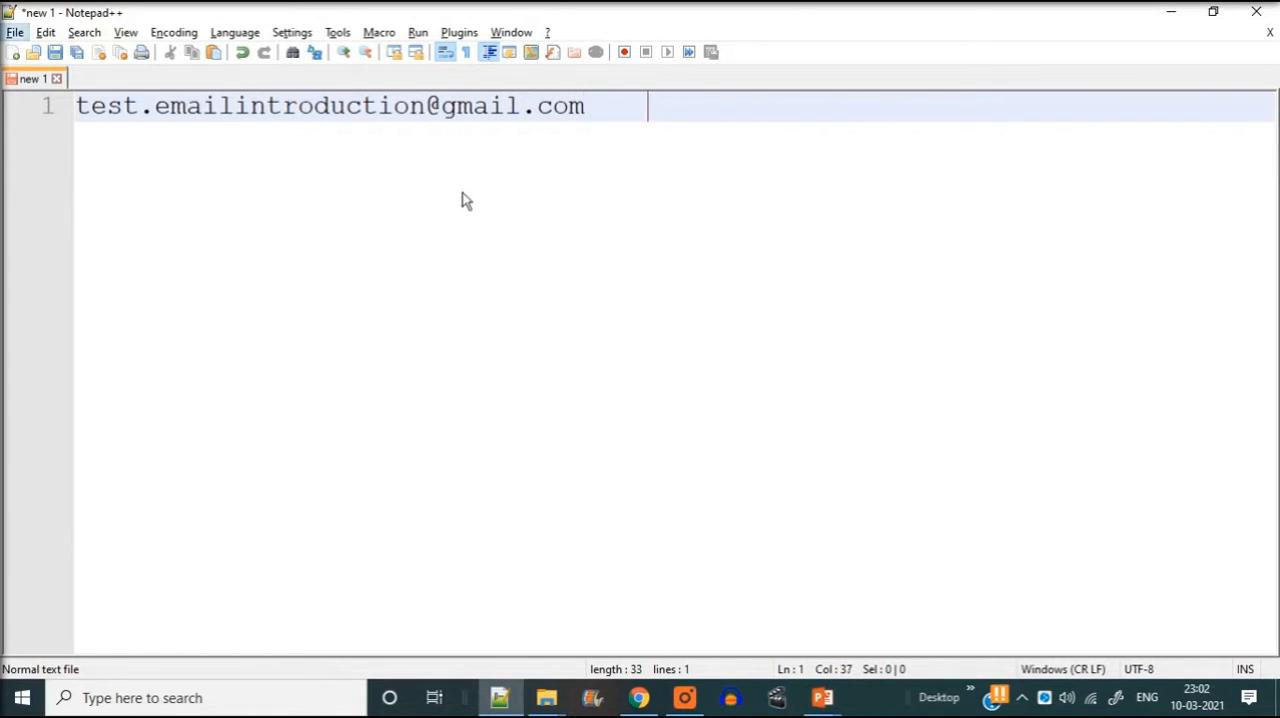
- Copy the first name from the sign-up form onto a new line above the e-mail address in Notepad++
key(alt+Tab)
drag(393, 283, 243, 283)
key(ctrl+c)
key(alt+Tab)
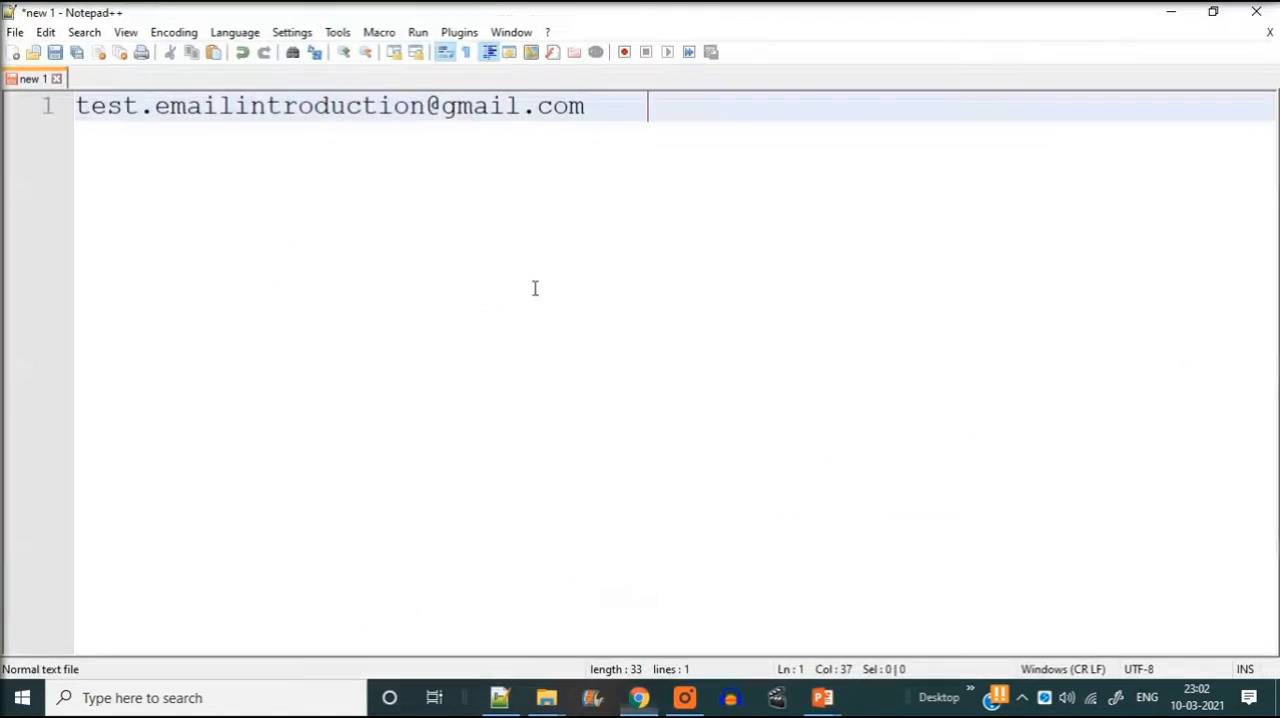
key(Home)
key(Return)
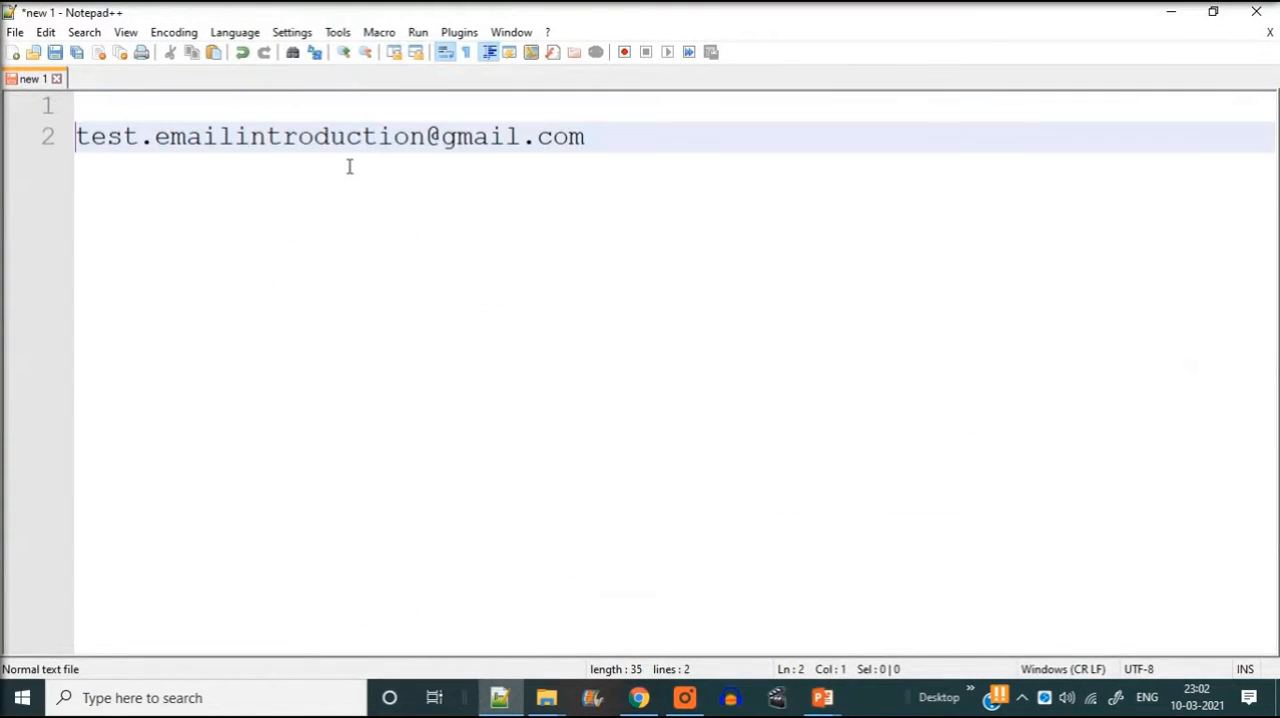
key(Up)
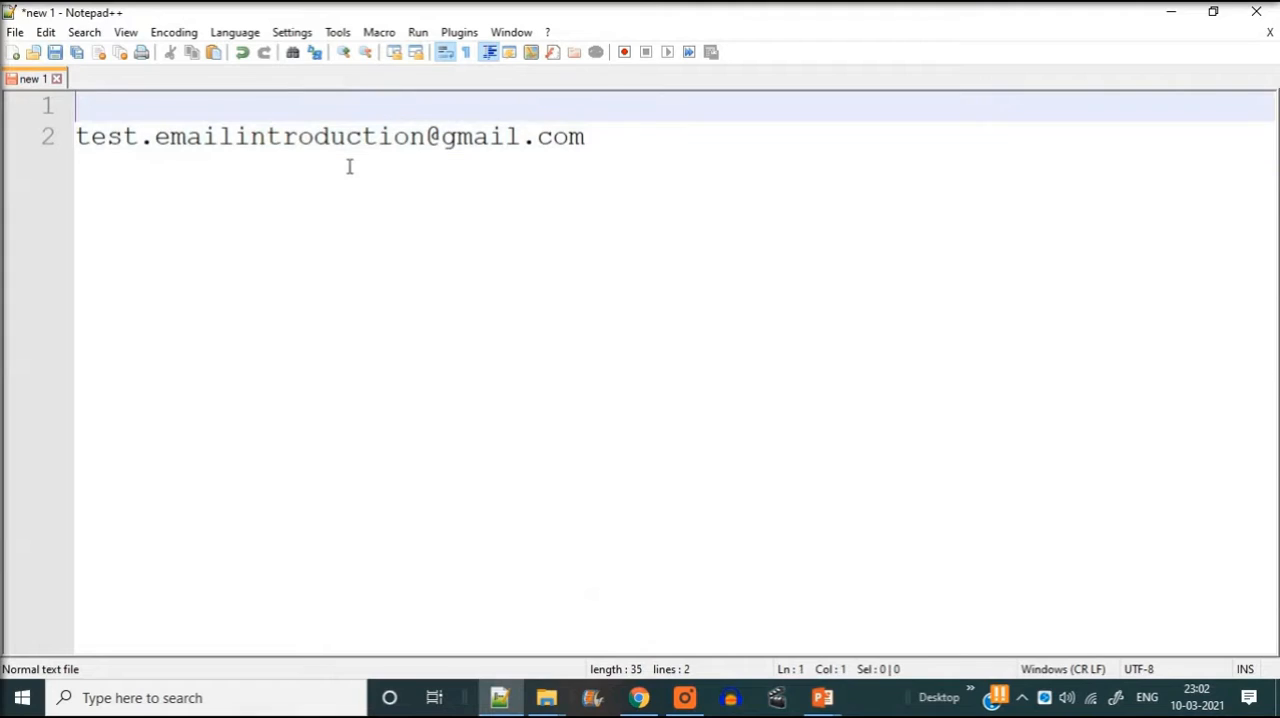
key(ctrl+v)
- Copy the last name from the sign-up form and paste it after the first name in Notepad++
key(alt+Tab)
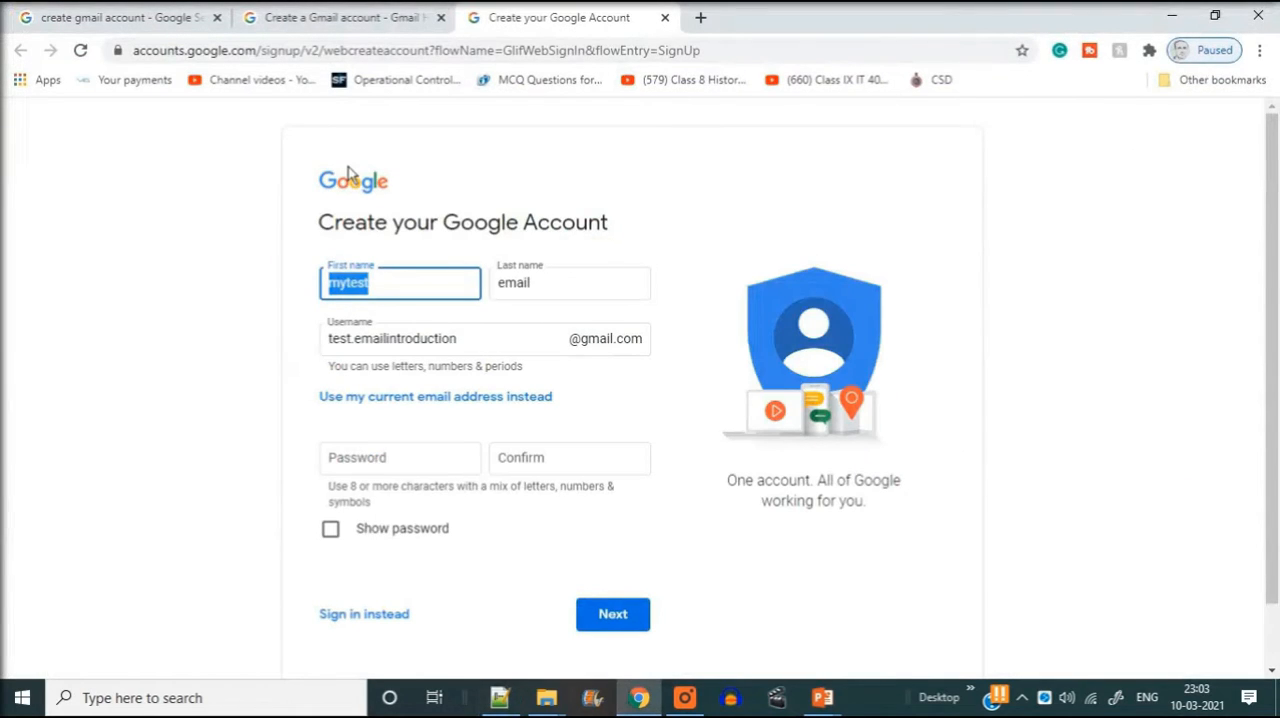
double_click(516, 282)
key(ctrl+c)
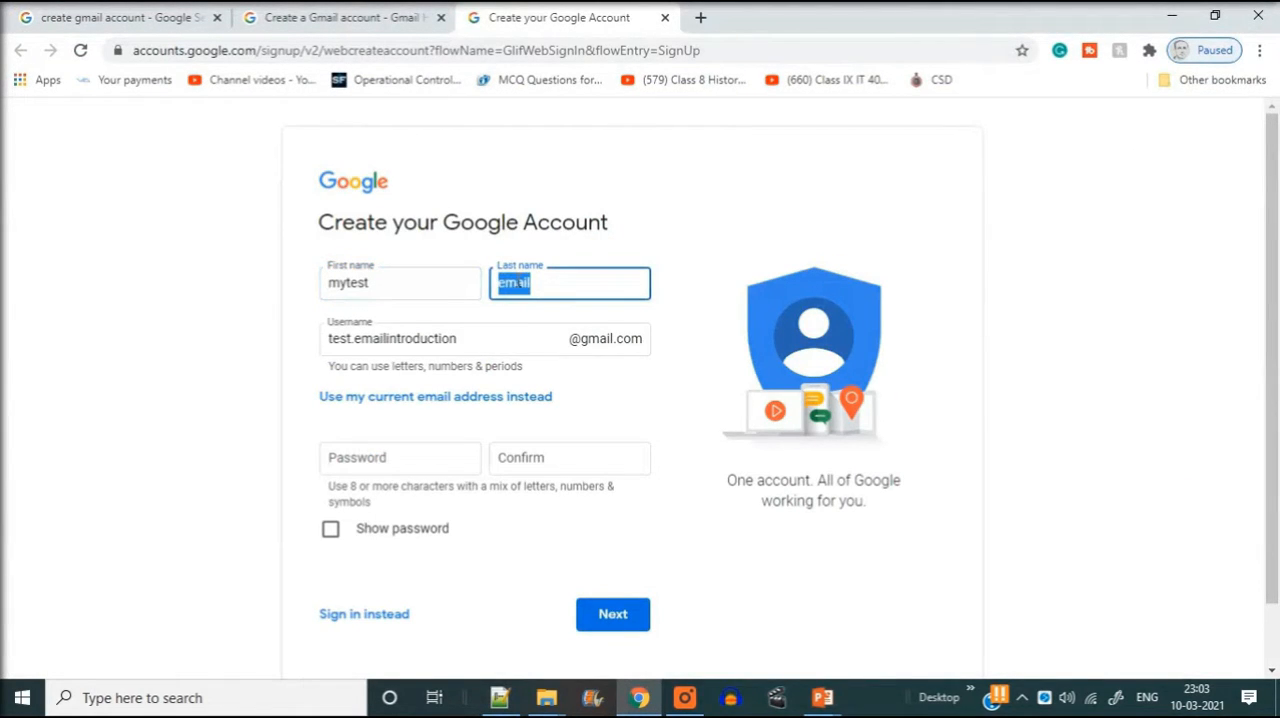
key(alt+Tab)
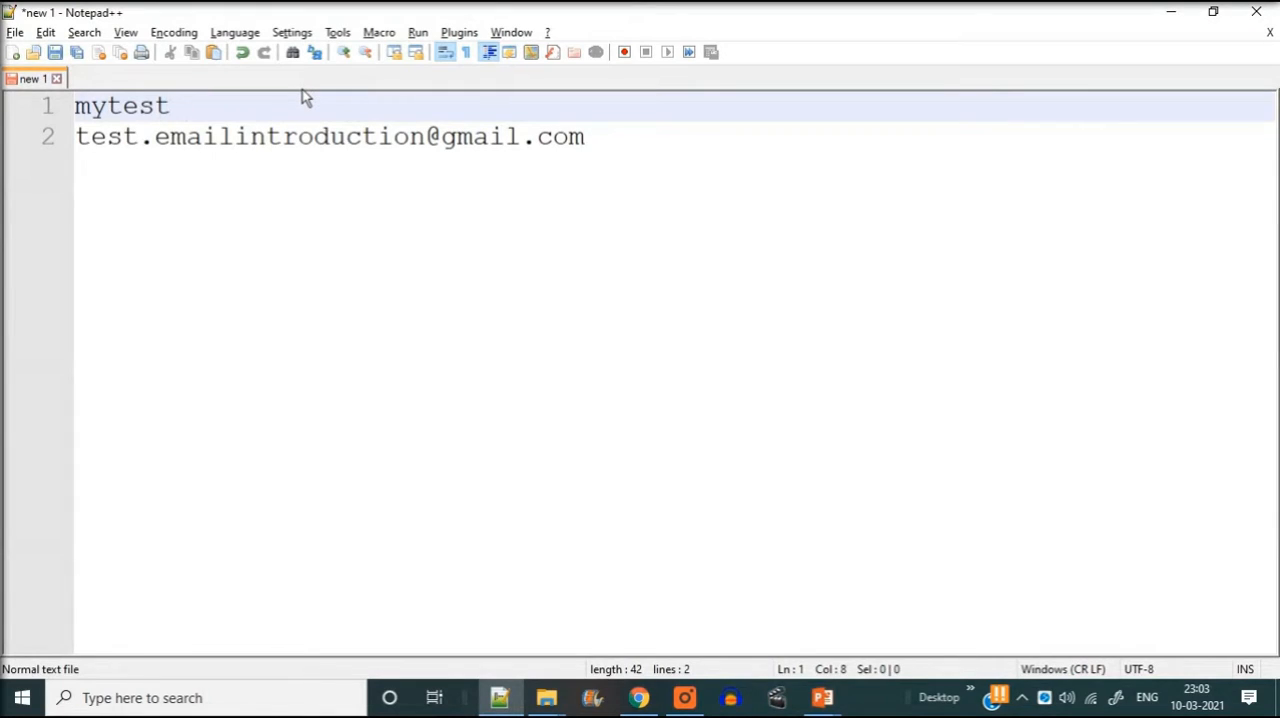
key(ctrl+v)
- Switch back to the Google sign-up form in Chrome, enter and confirm the account password, and continue to the personal details
key(alt+Tab)
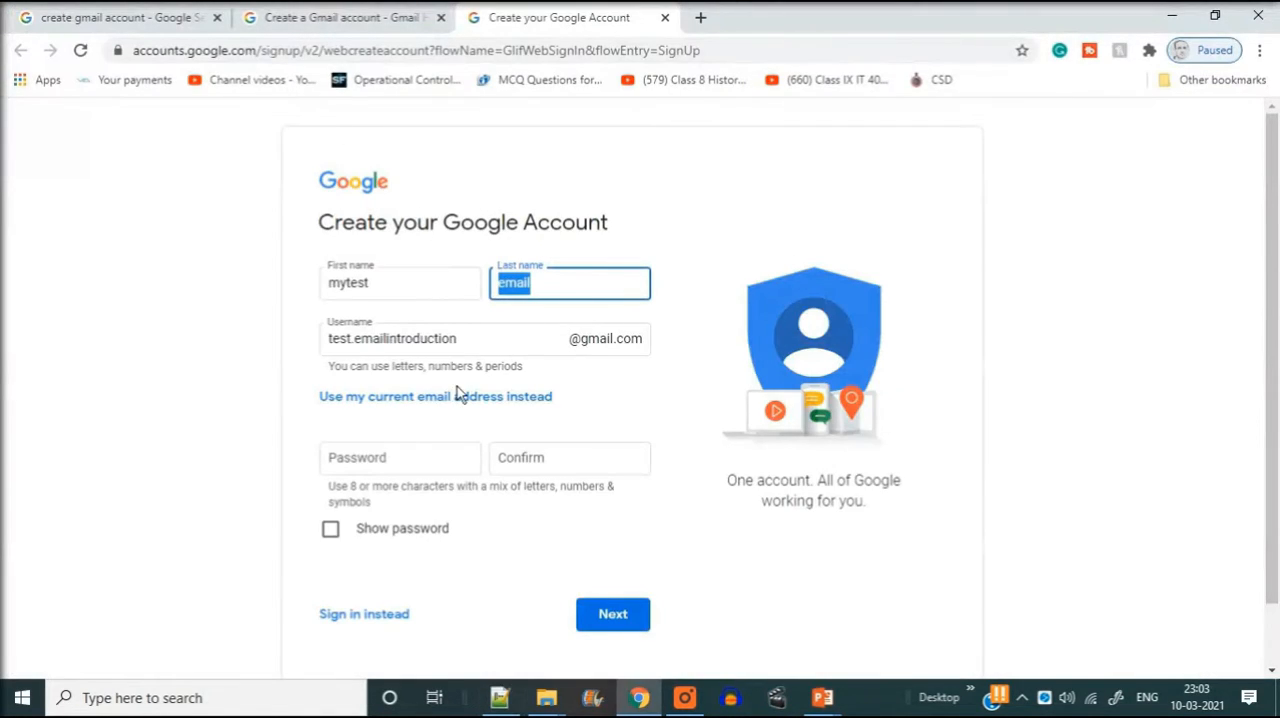
click(388, 455)
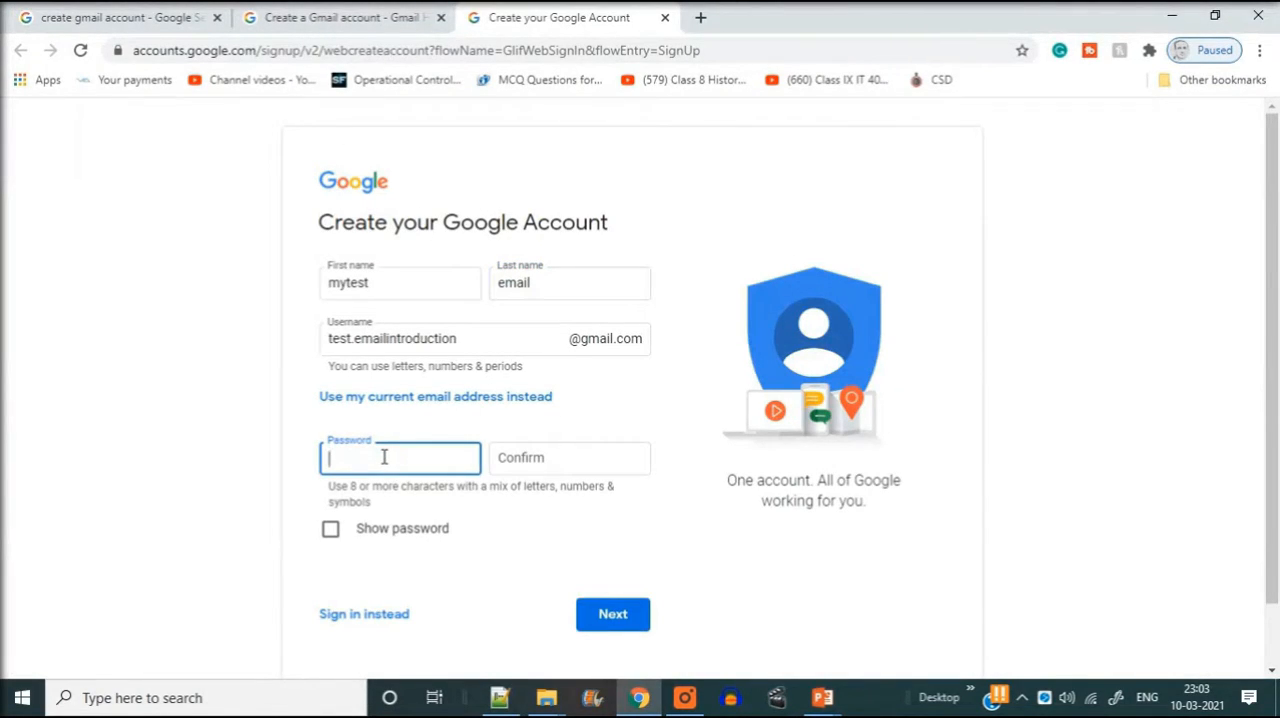
text(••)
click(497, 460)
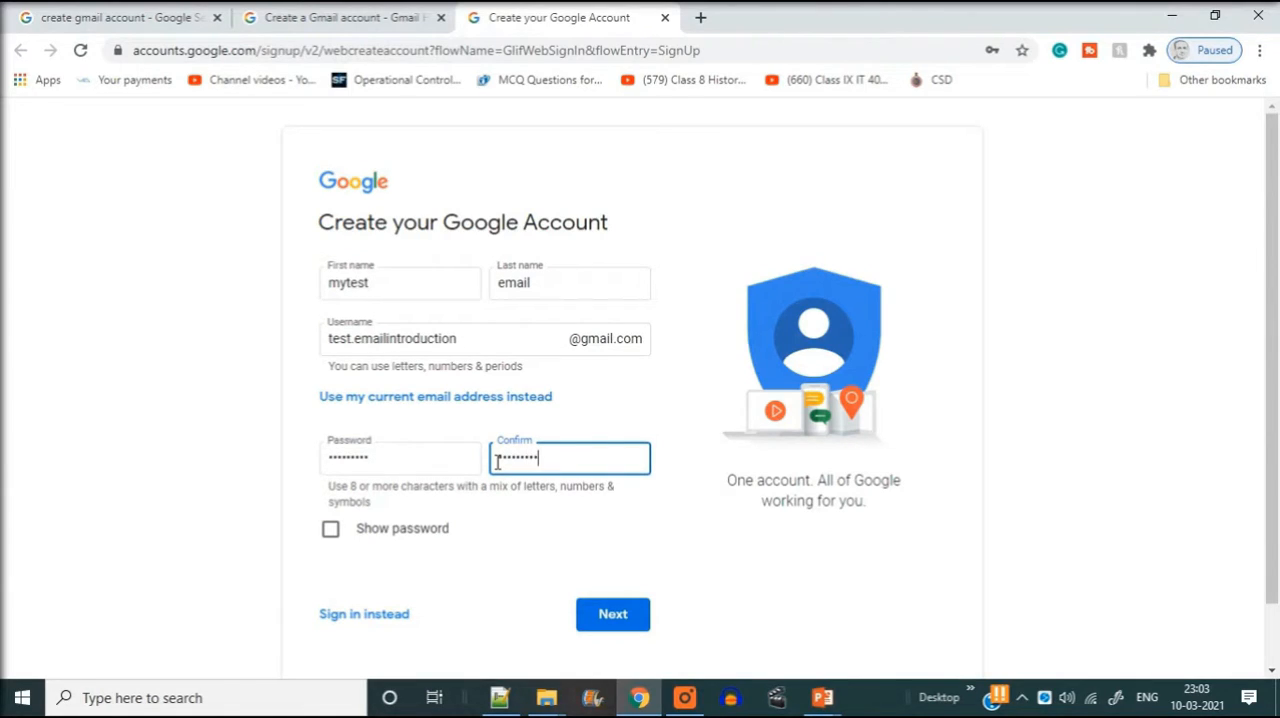
click(622, 616)
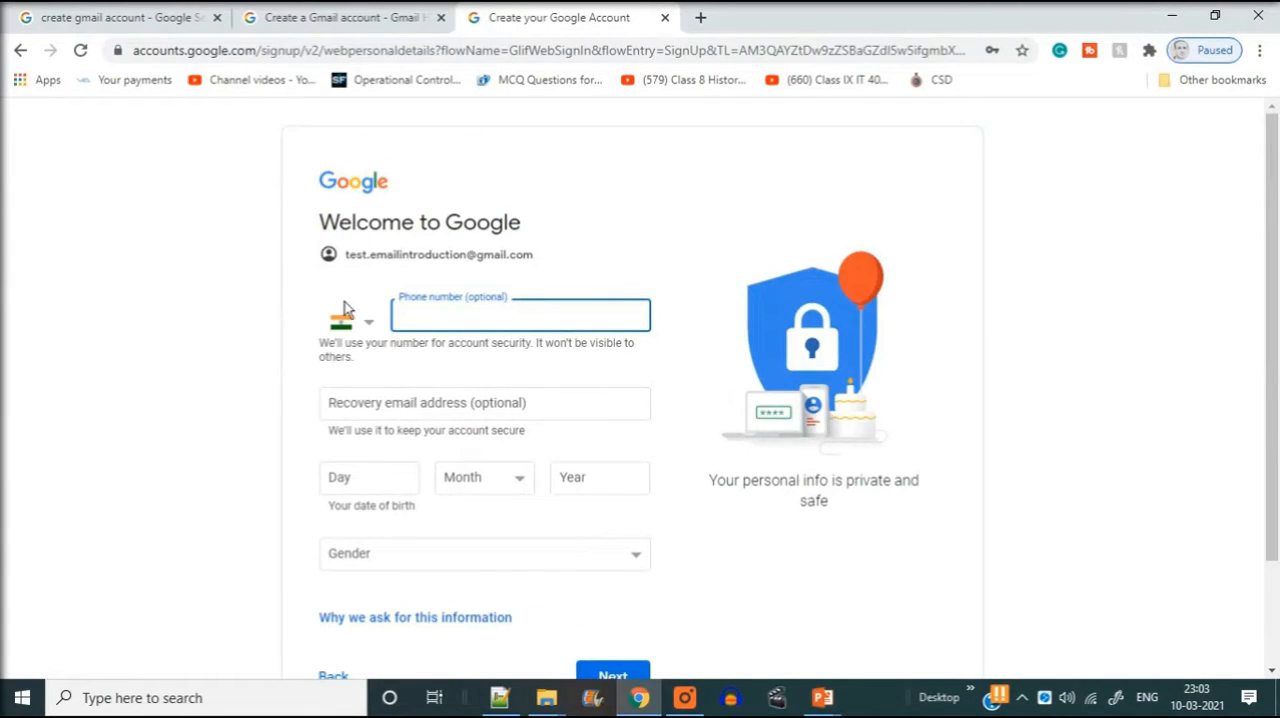
- Review the optional phone number and recovery e-mail fields and the personal info privacy note without filling anything in
click(473, 292)
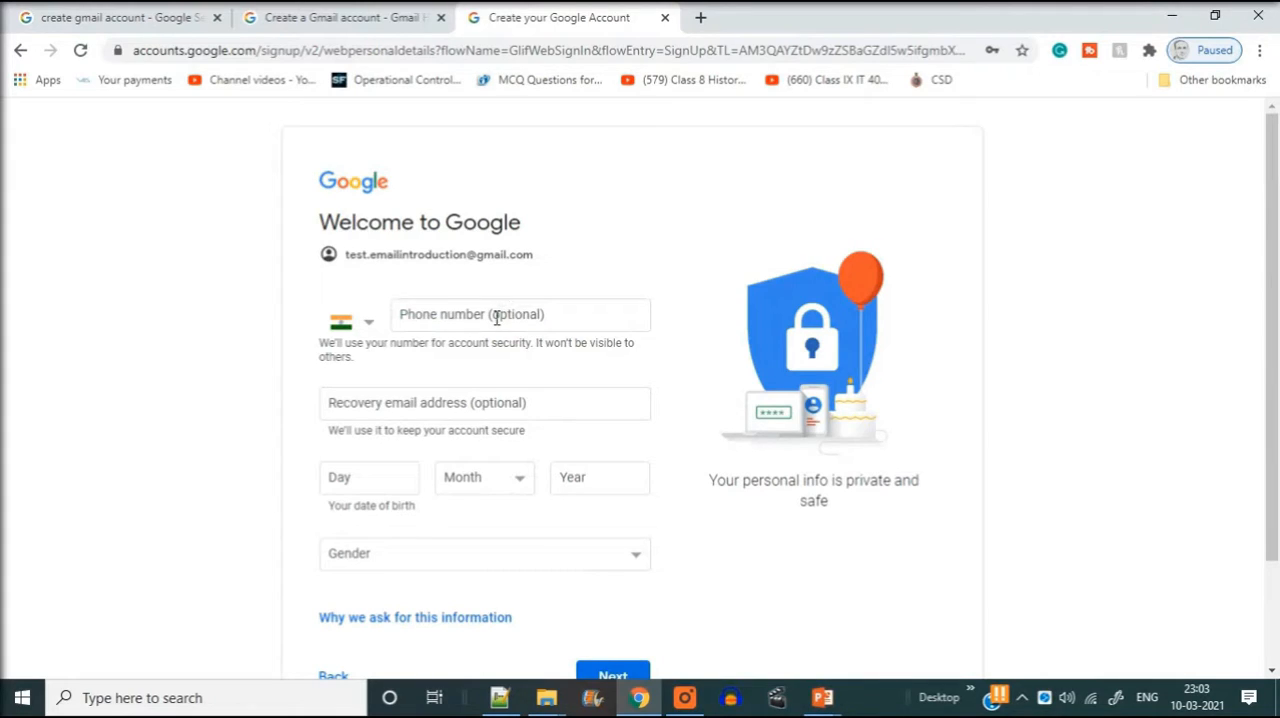
click(496, 317)
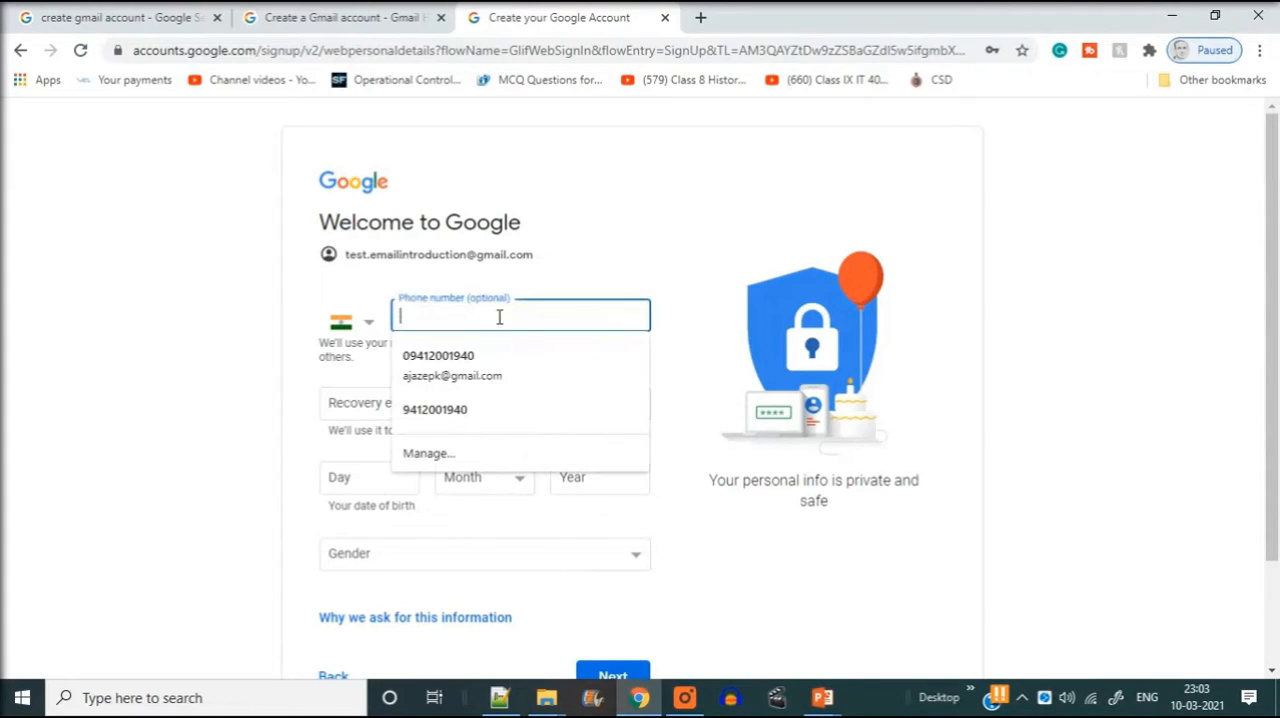
click(1060, 295)
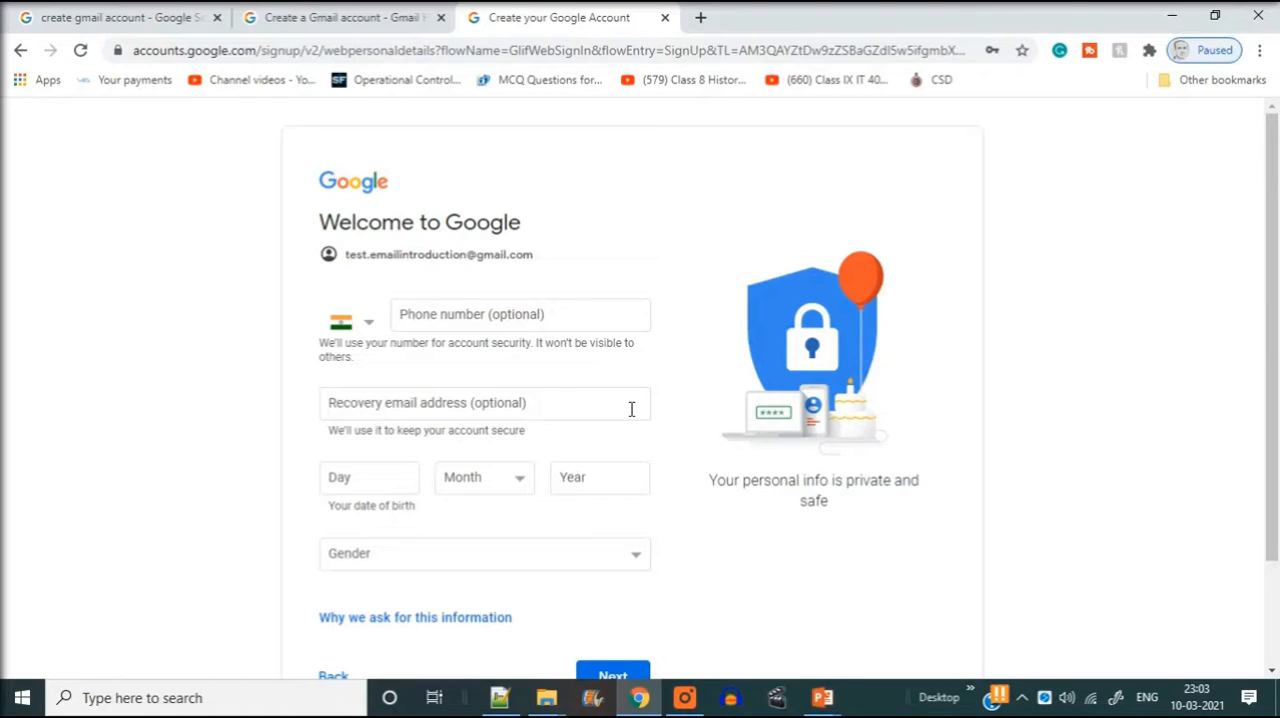
click(443, 400)
click(134, 400)
scroll(366, 409, down, 2)
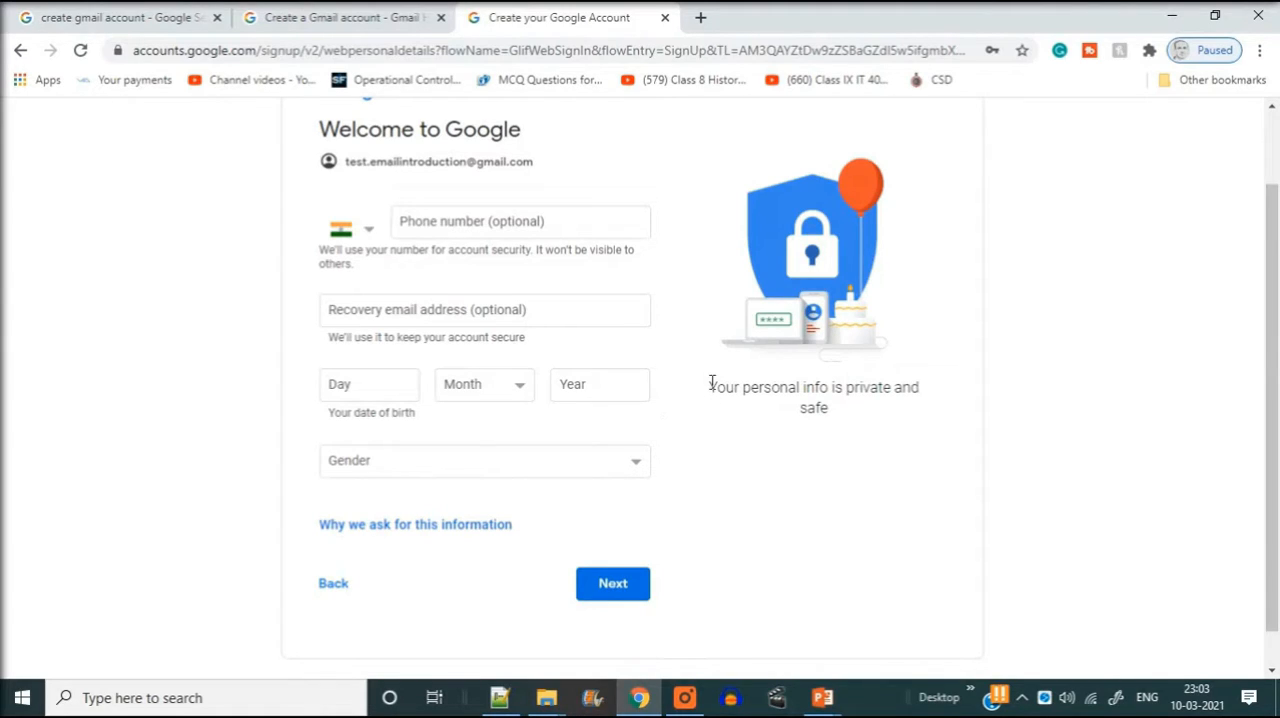
drag(710, 384, 847, 417)
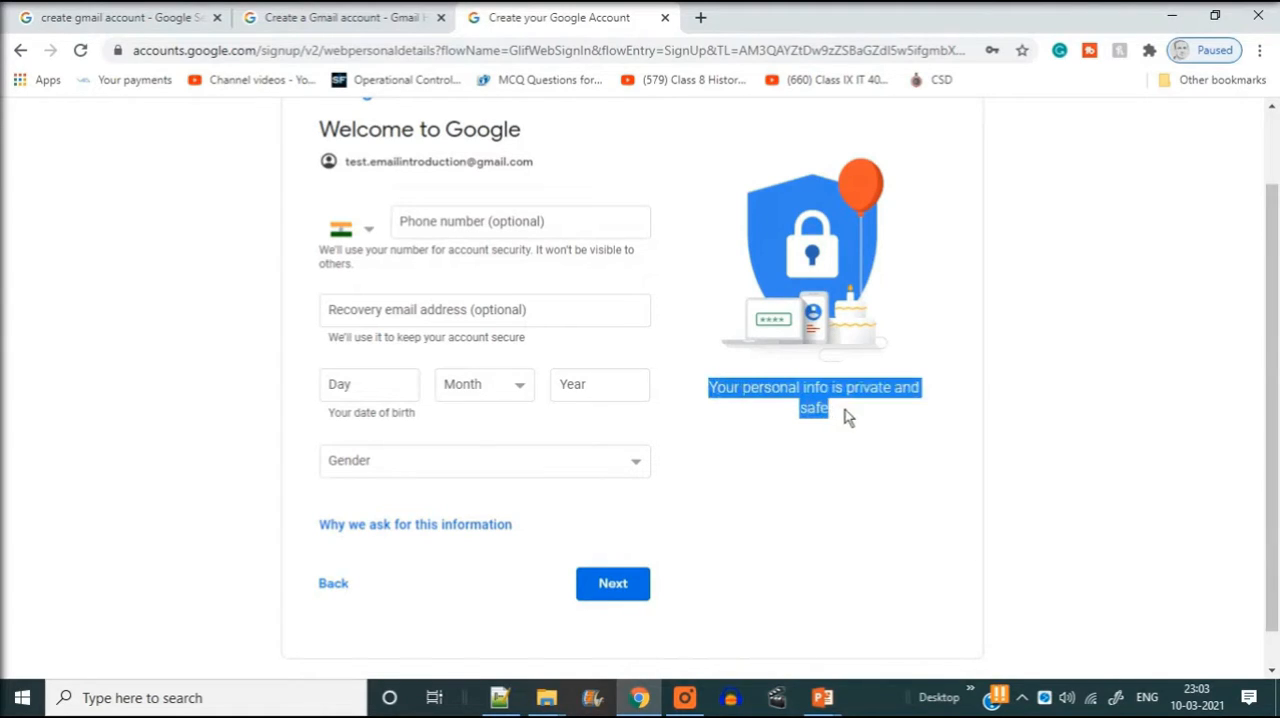
- Fill in the day, month and year of the account holder's date of birth
click(407, 389)
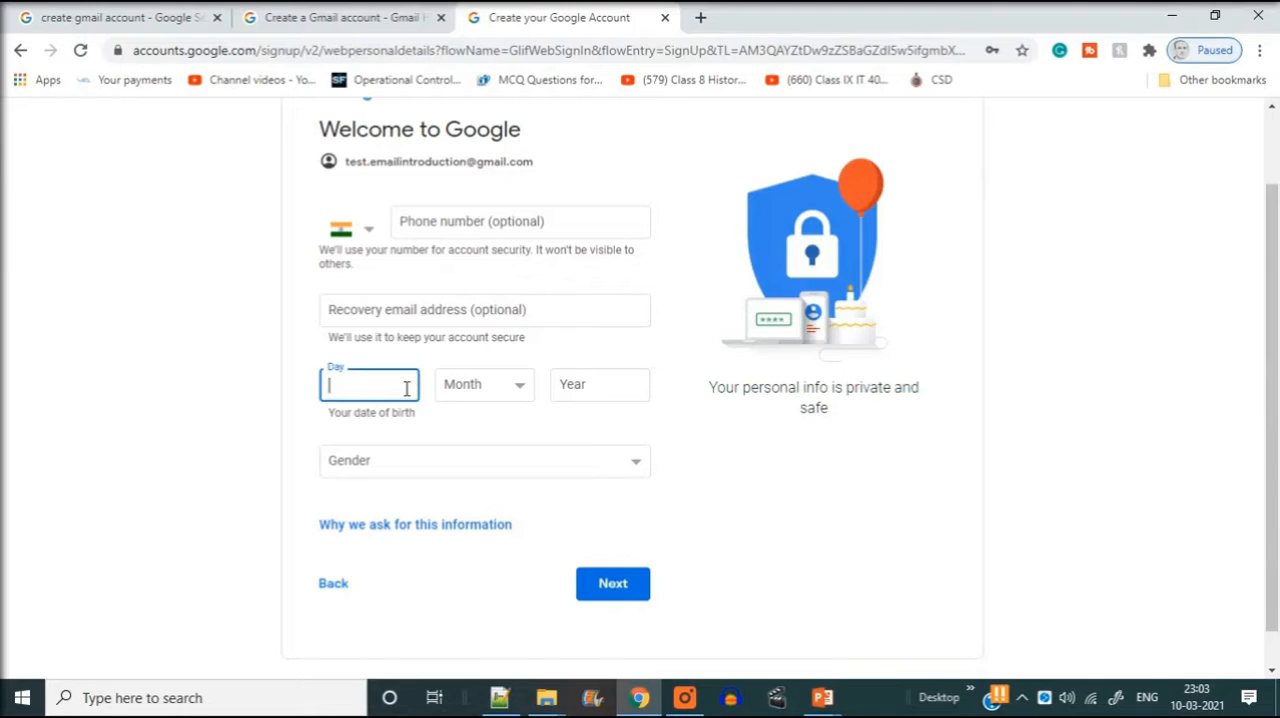
text(23)
click(466, 396)
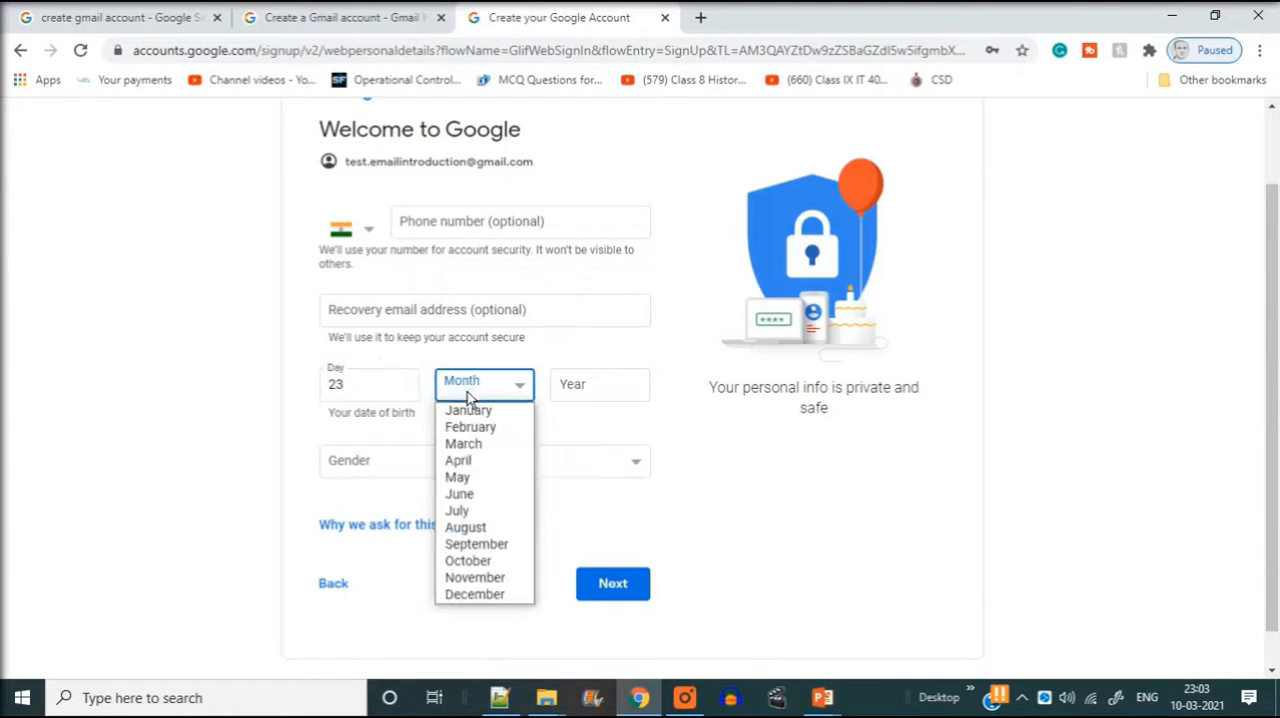
click(466, 462)
click(586, 391)
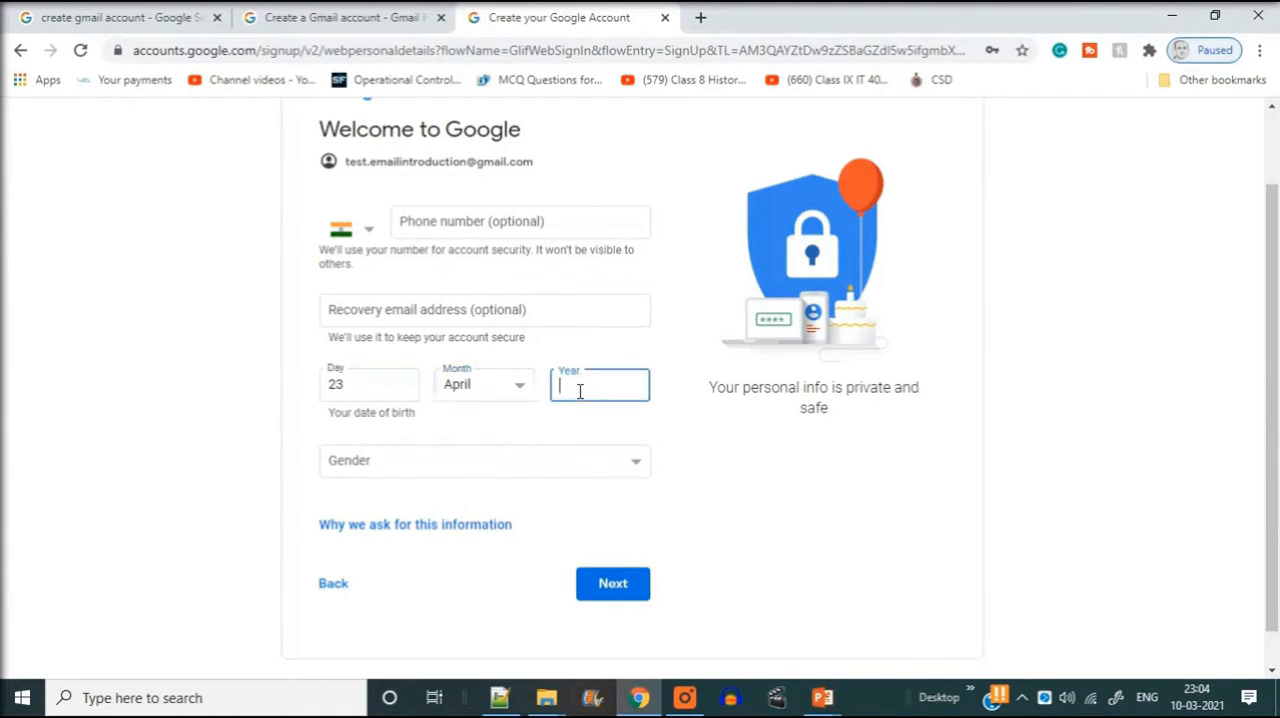
text(2)
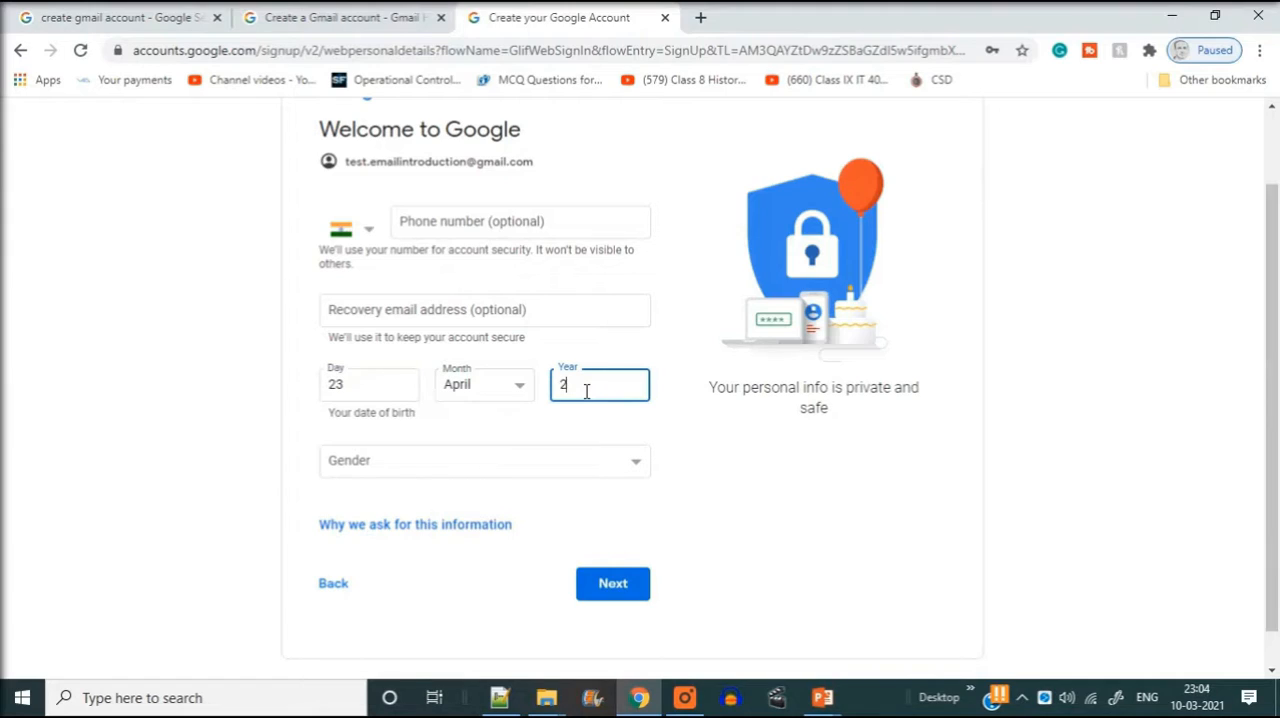
text(000)
- Look through the gender options and try to submit the personal details without selecting one
click(546, 464)
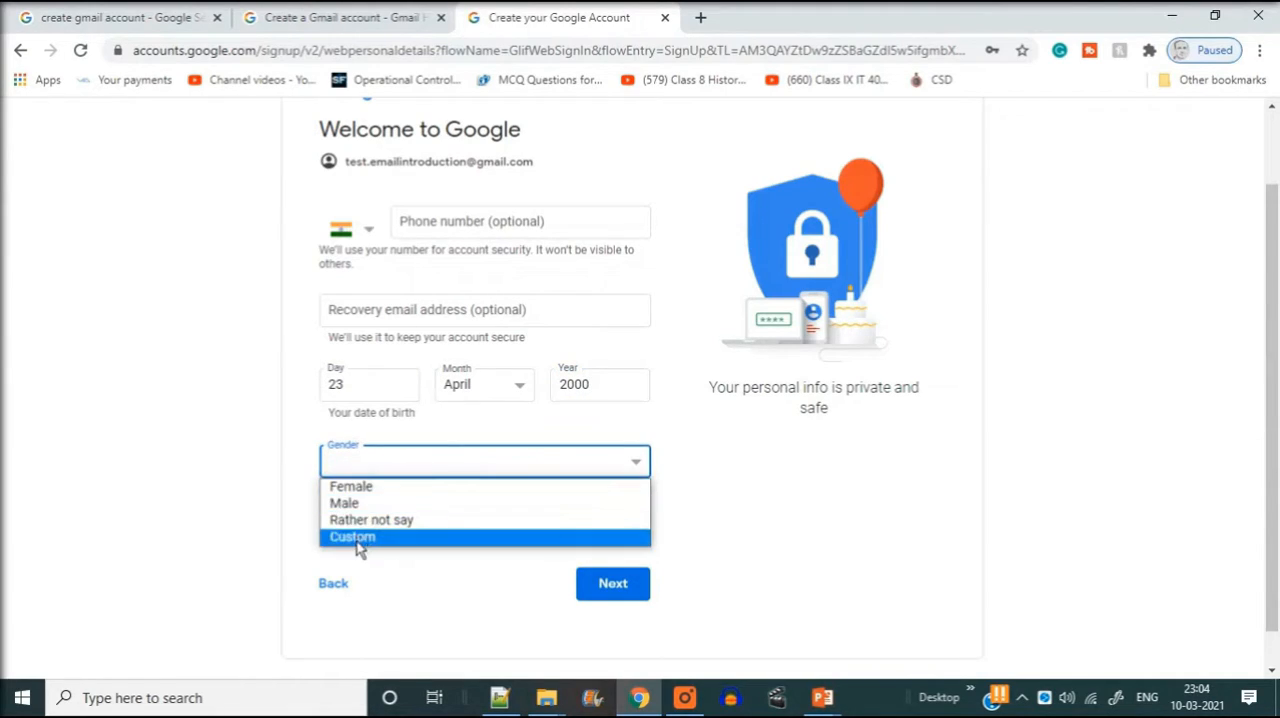
click(148, 484)
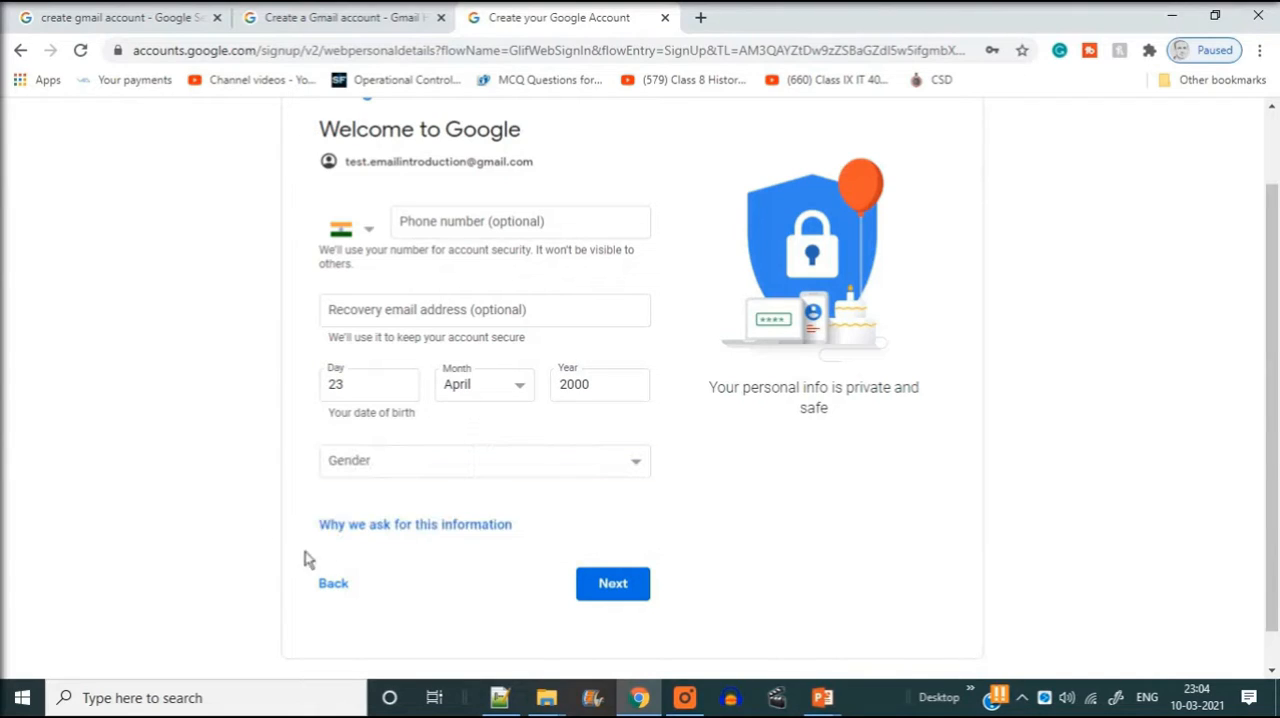
click(625, 593)
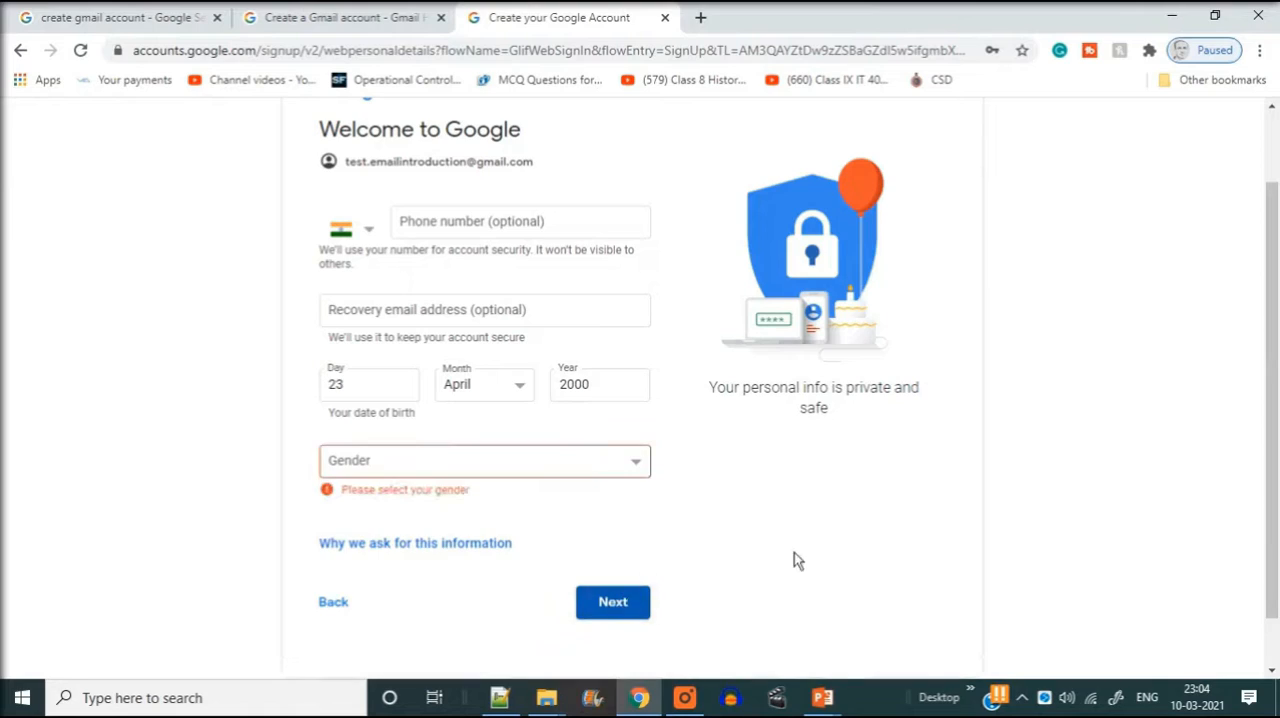
- Set the gender to Male, continue, and agree to Google's privacy and terms
click(405, 468)
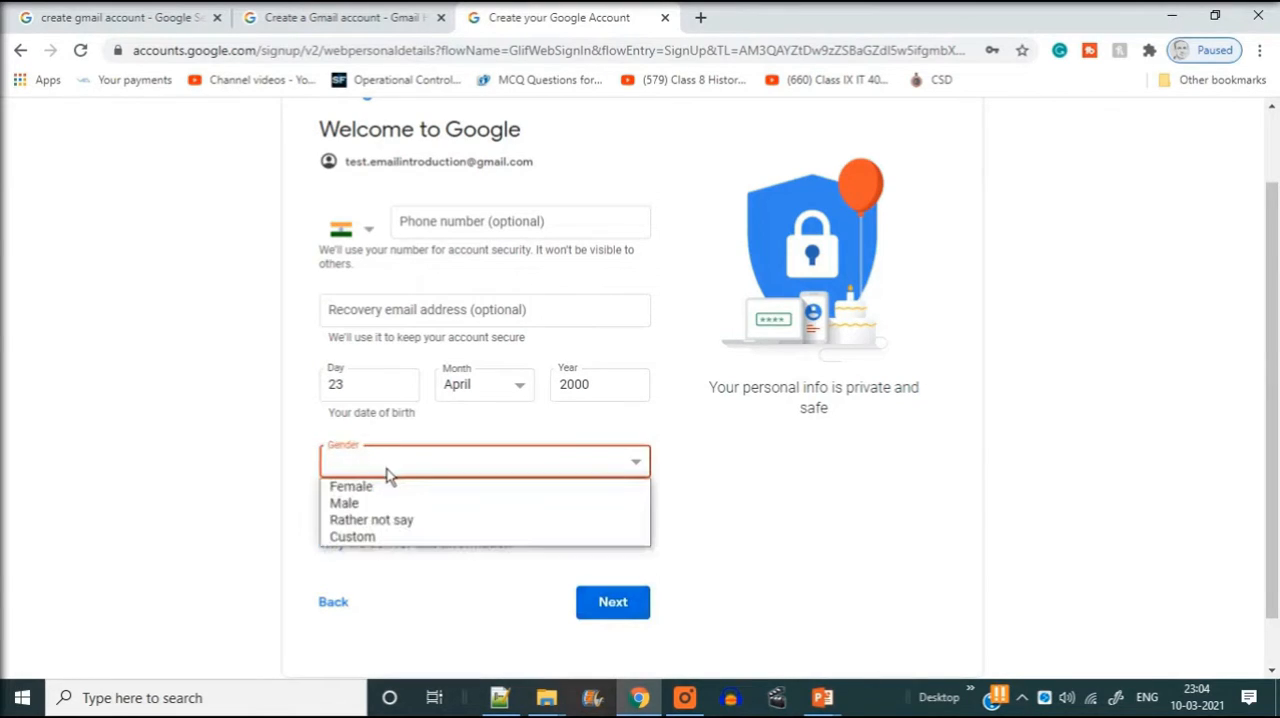
click(370, 504)
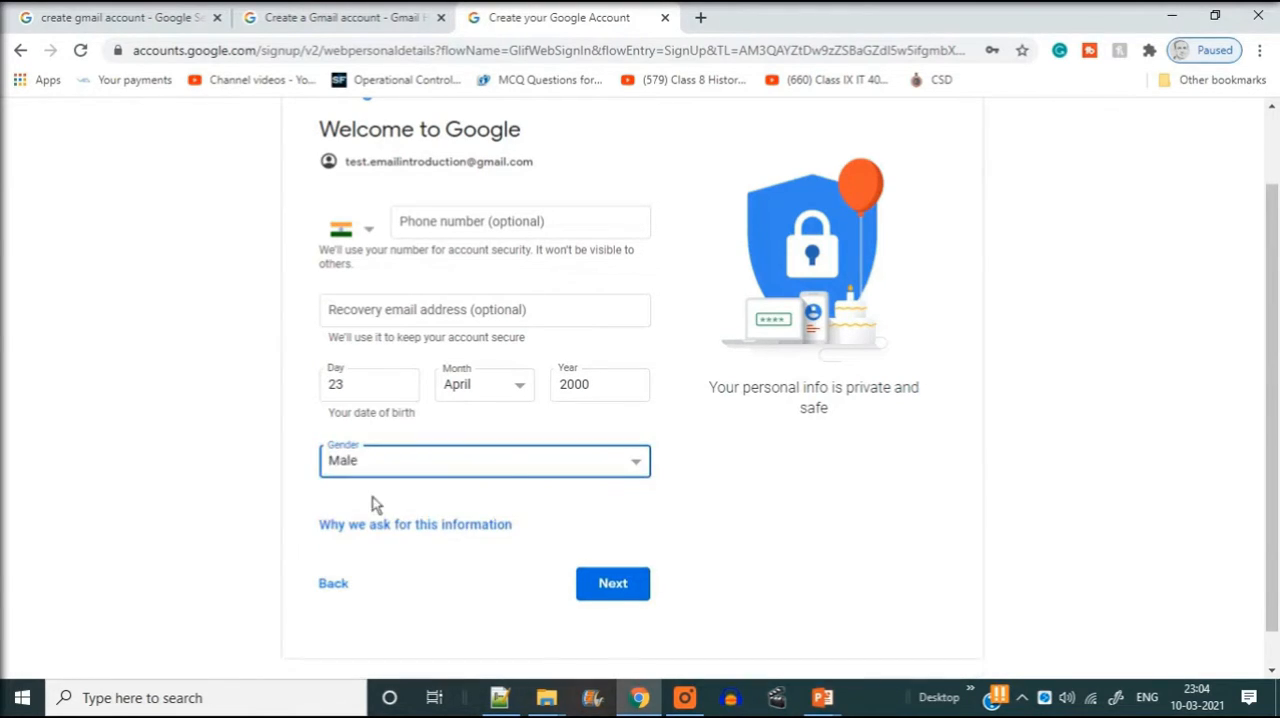
click(612, 593)
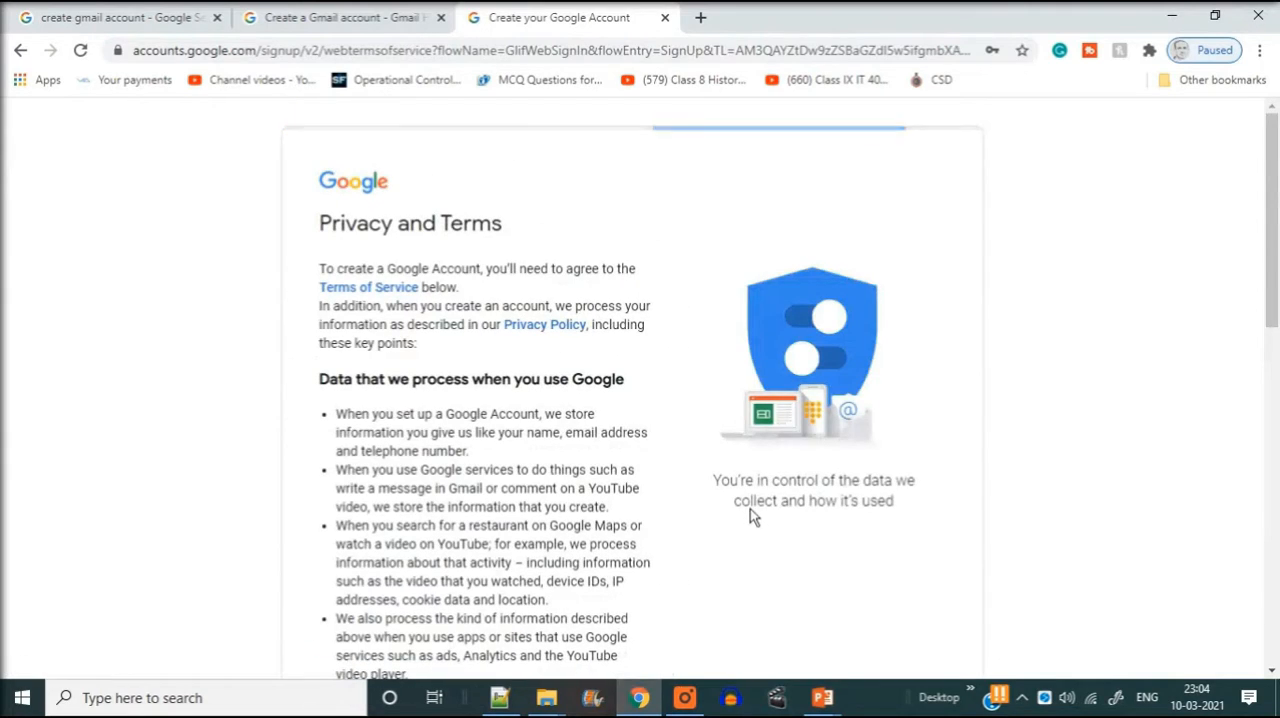
scroll(465, 370, down, 10)
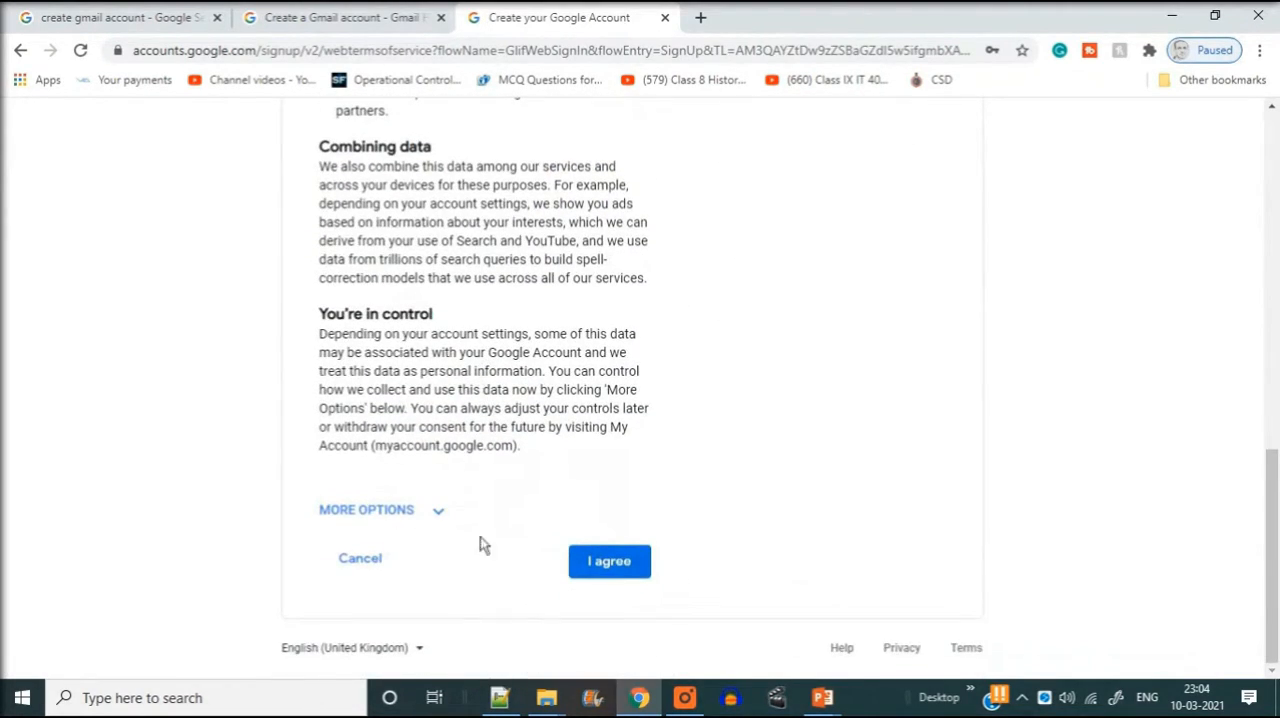
click(596, 566)
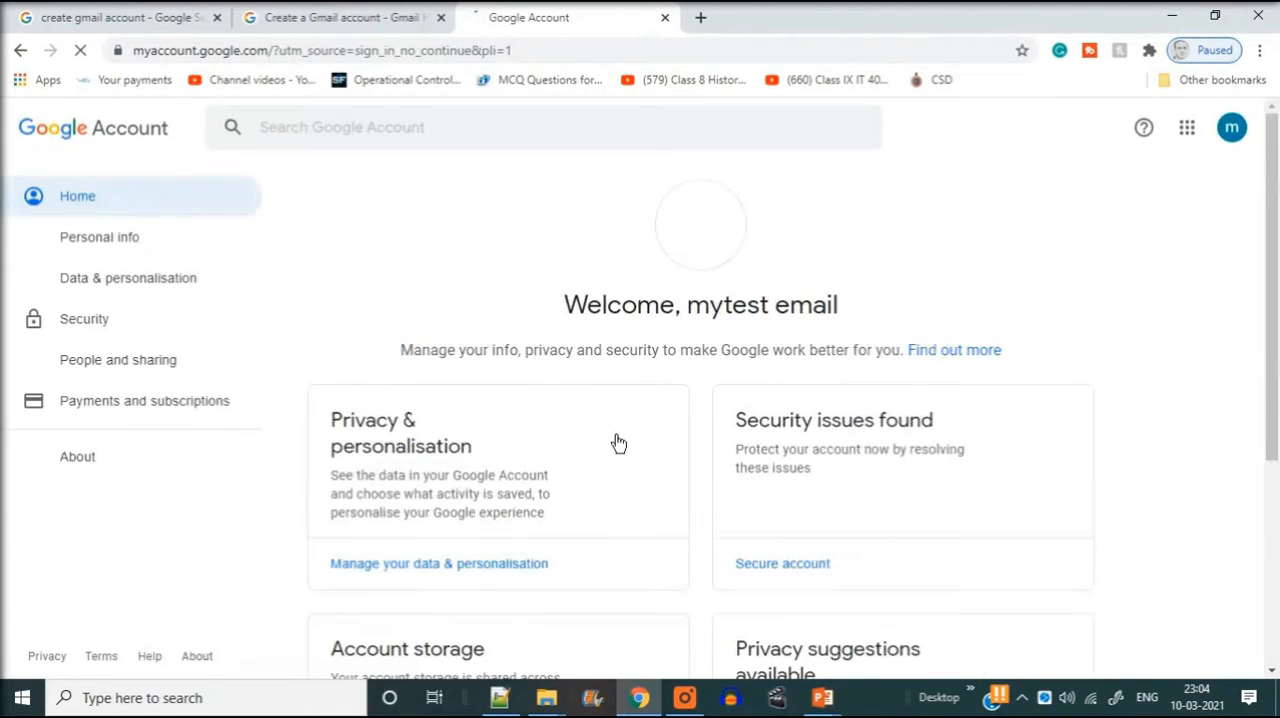
- Browse the full list of Google apps available to the new account and close it
click(1187, 127)
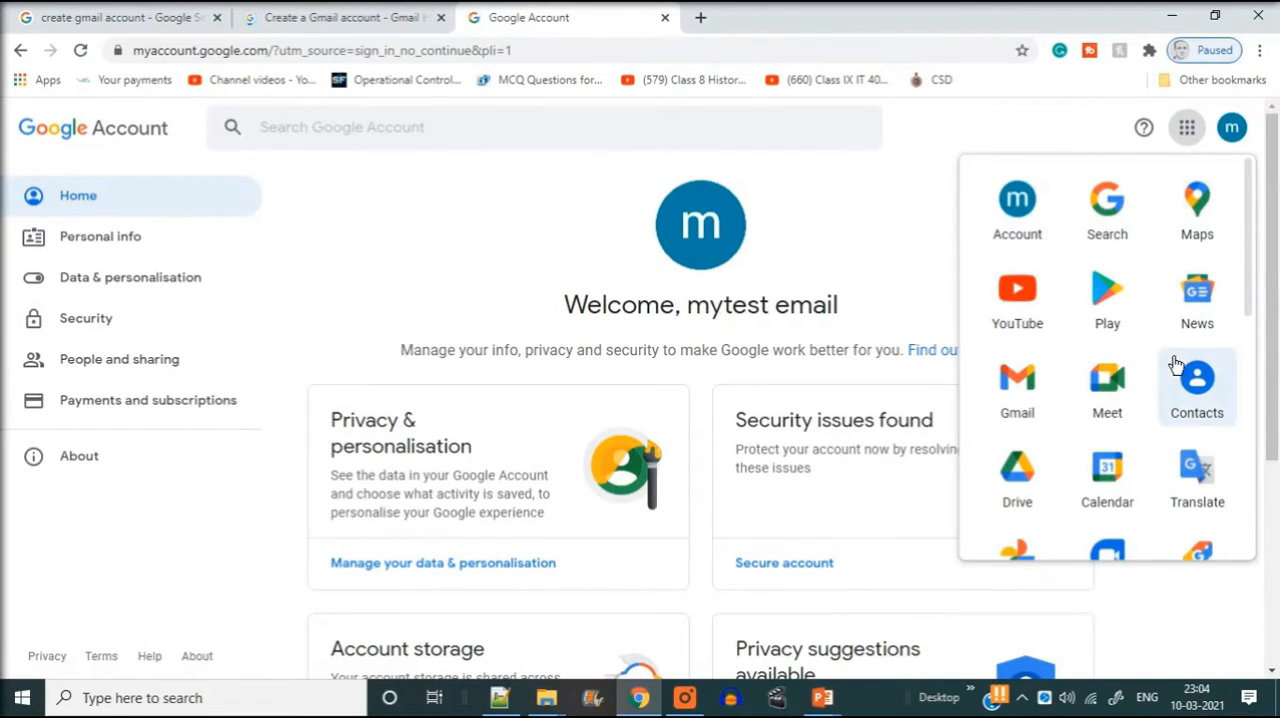
scroll(1172, 363, down, 1)
scroll(1170, 360, down, 5)
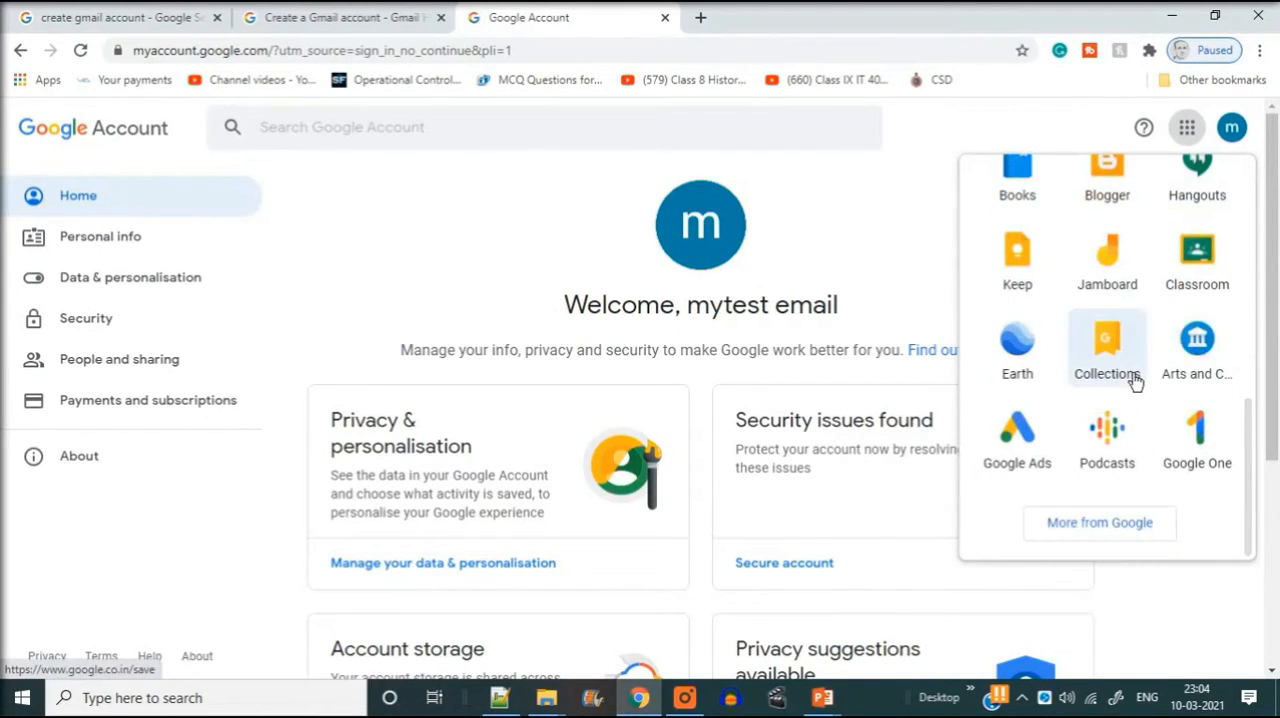
scroll(1132, 380, up, 3)
scroll(1125, 385, up, 3)
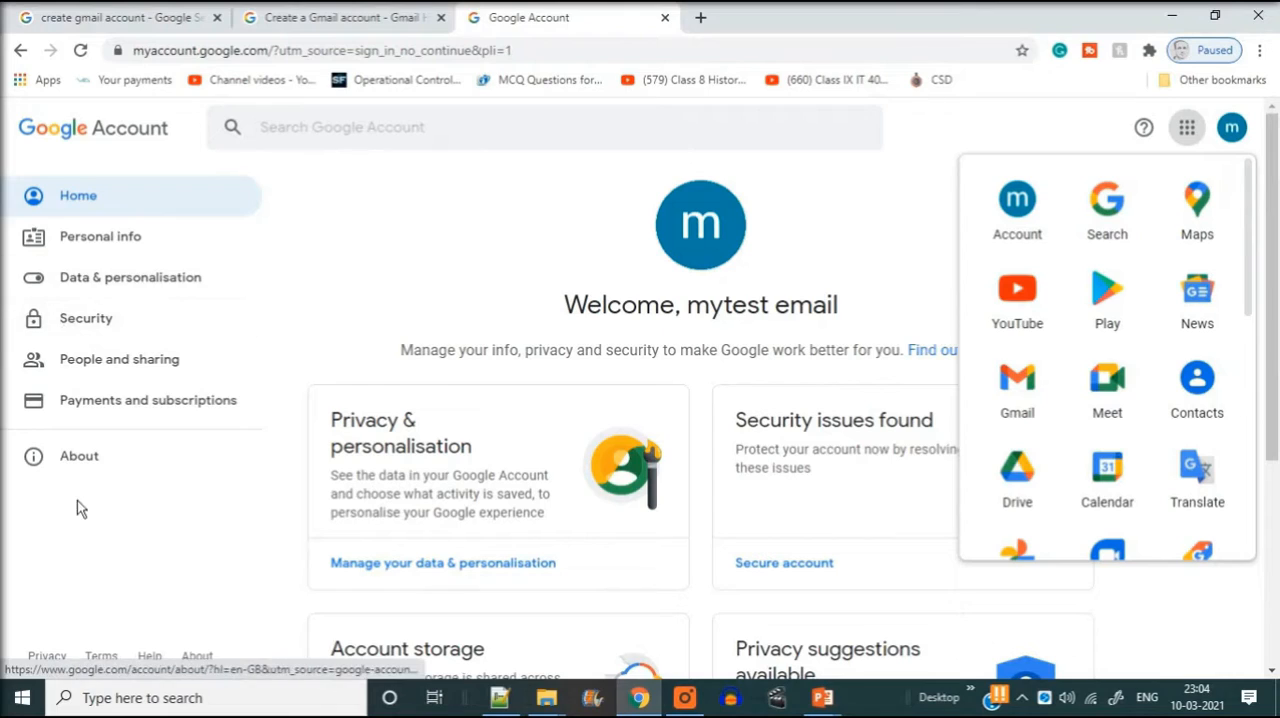
click(92, 546)
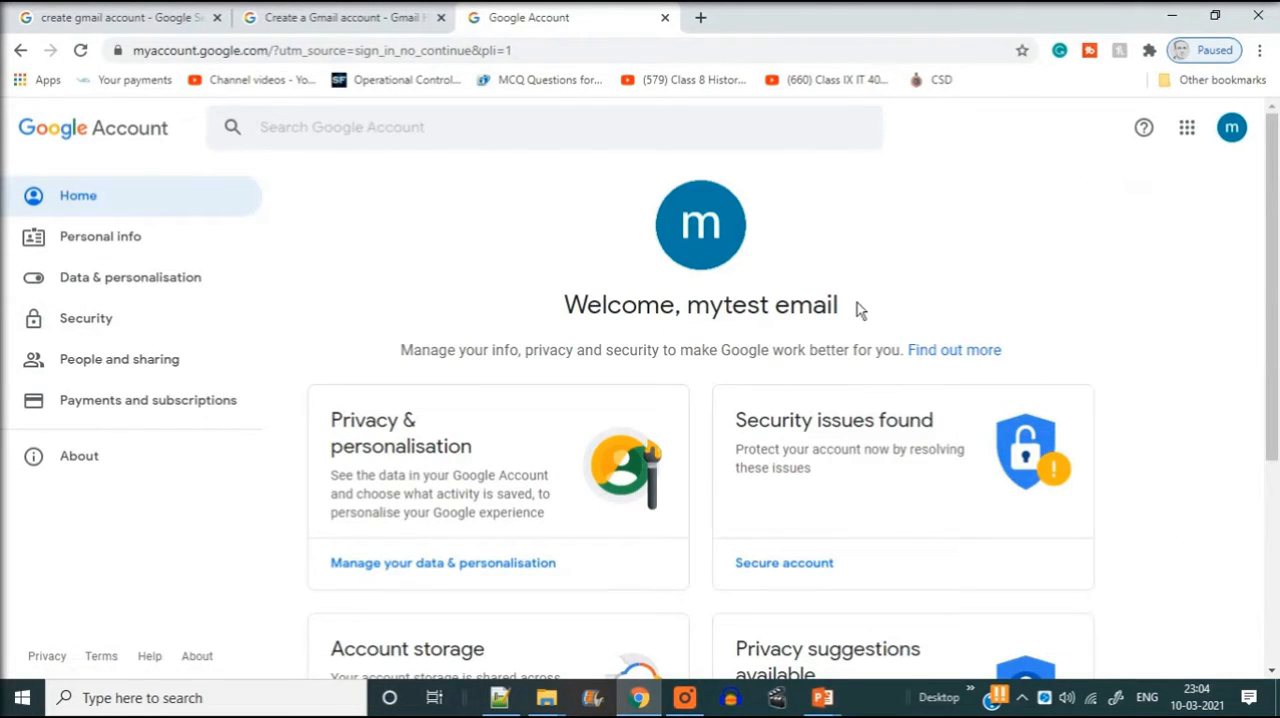
- Look over the account home page and the profile photo selection dialog, closing it without choosing a photo
scroll(894, 494, down, 2)
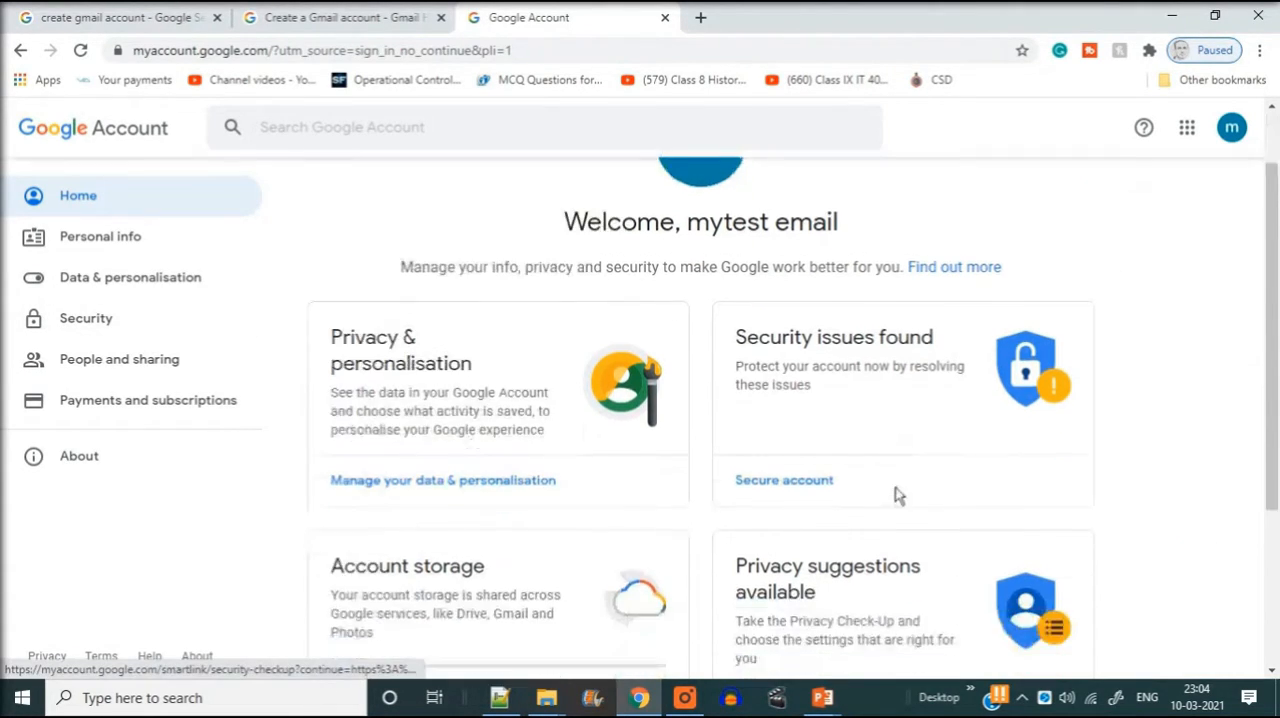
scroll(760, 436, down, 2)
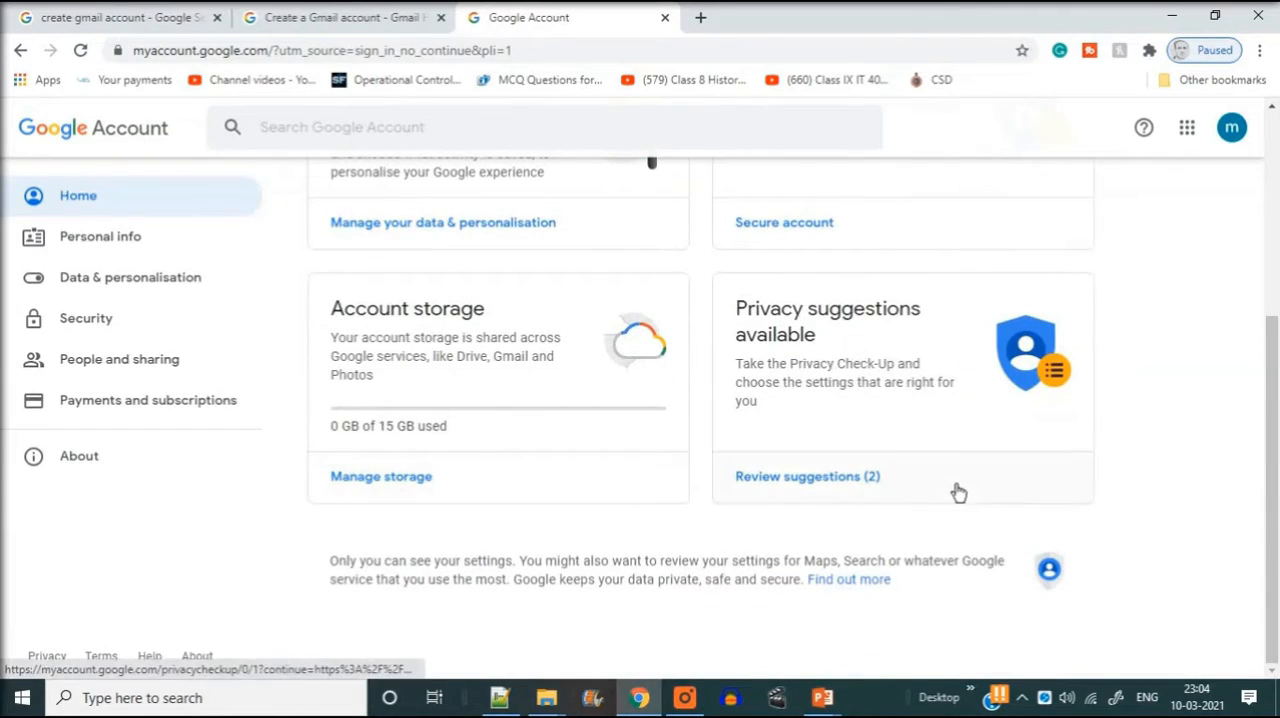
scroll(880, 488, up, 4)
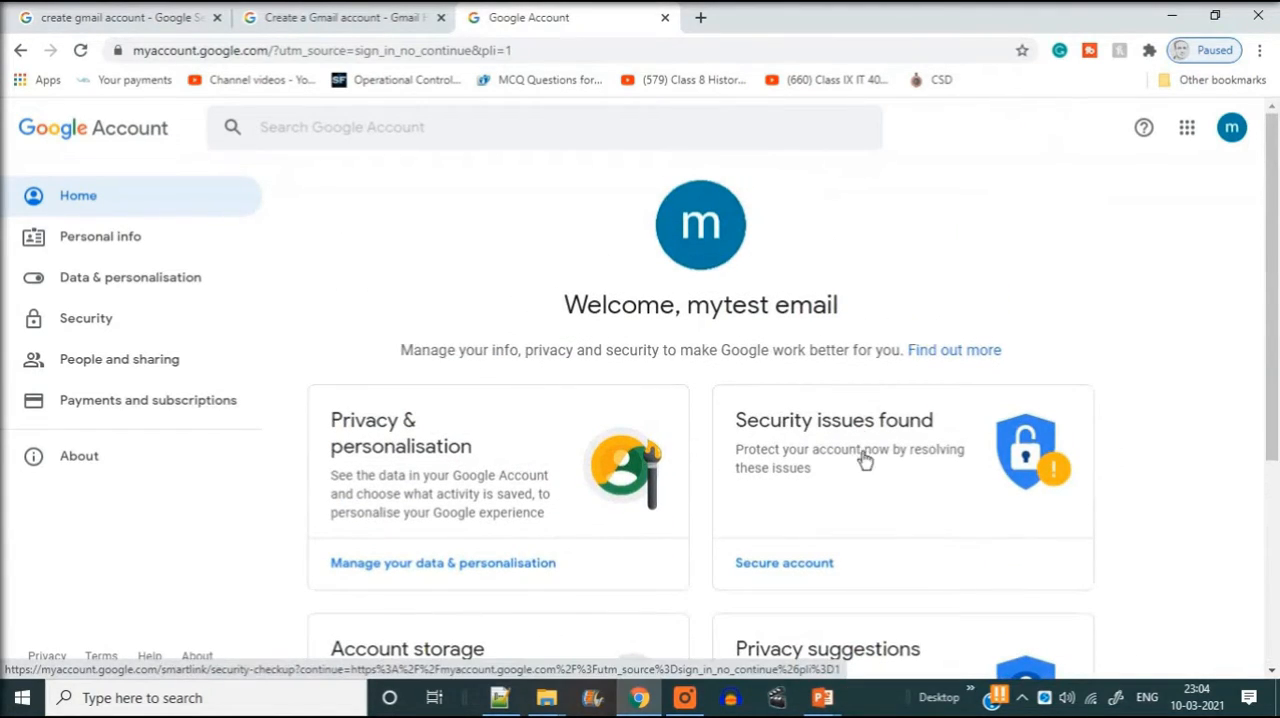
click(724, 222)
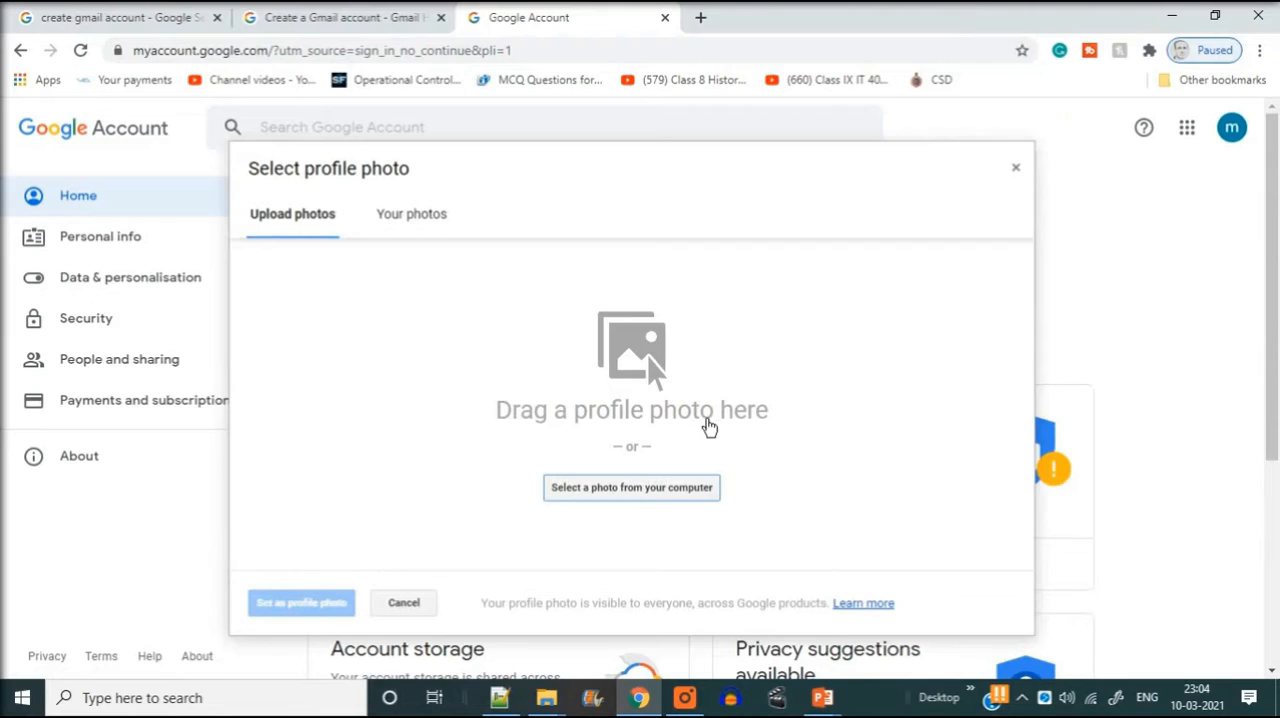
click(1015, 168)
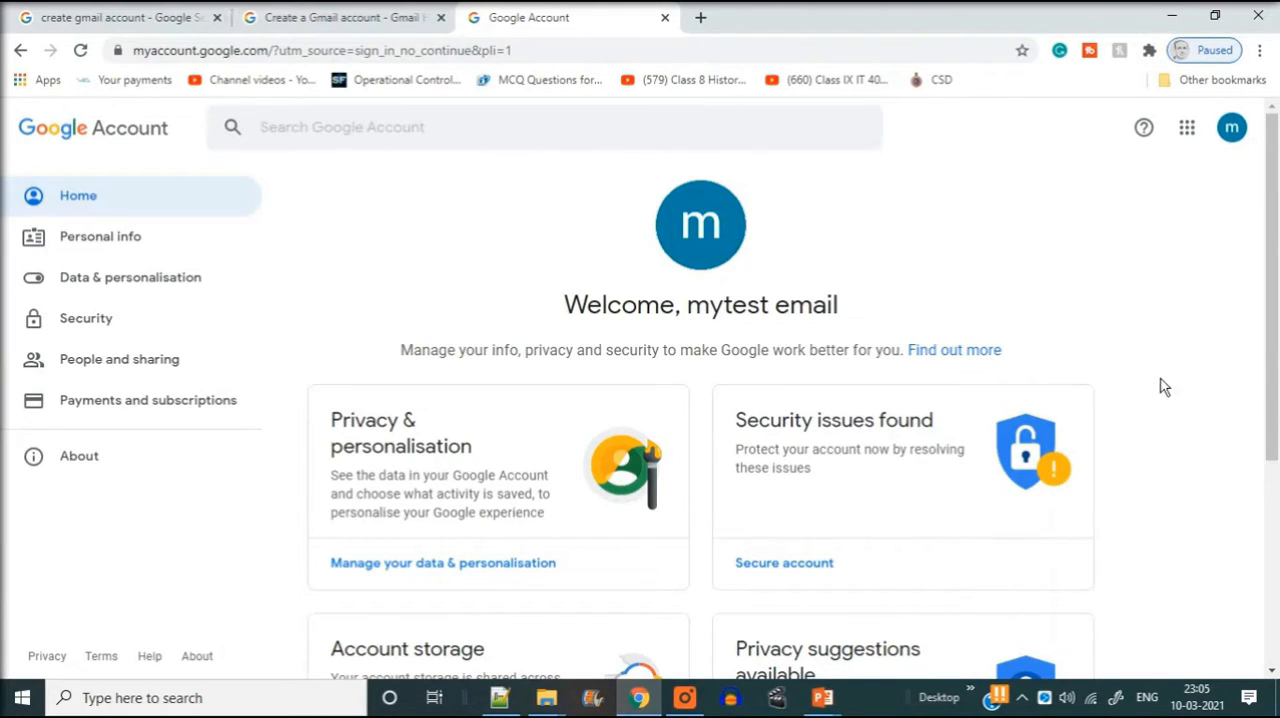
- Open Gmail from the Google apps list and dismiss the Google Meet introduction
click(1187, 126)
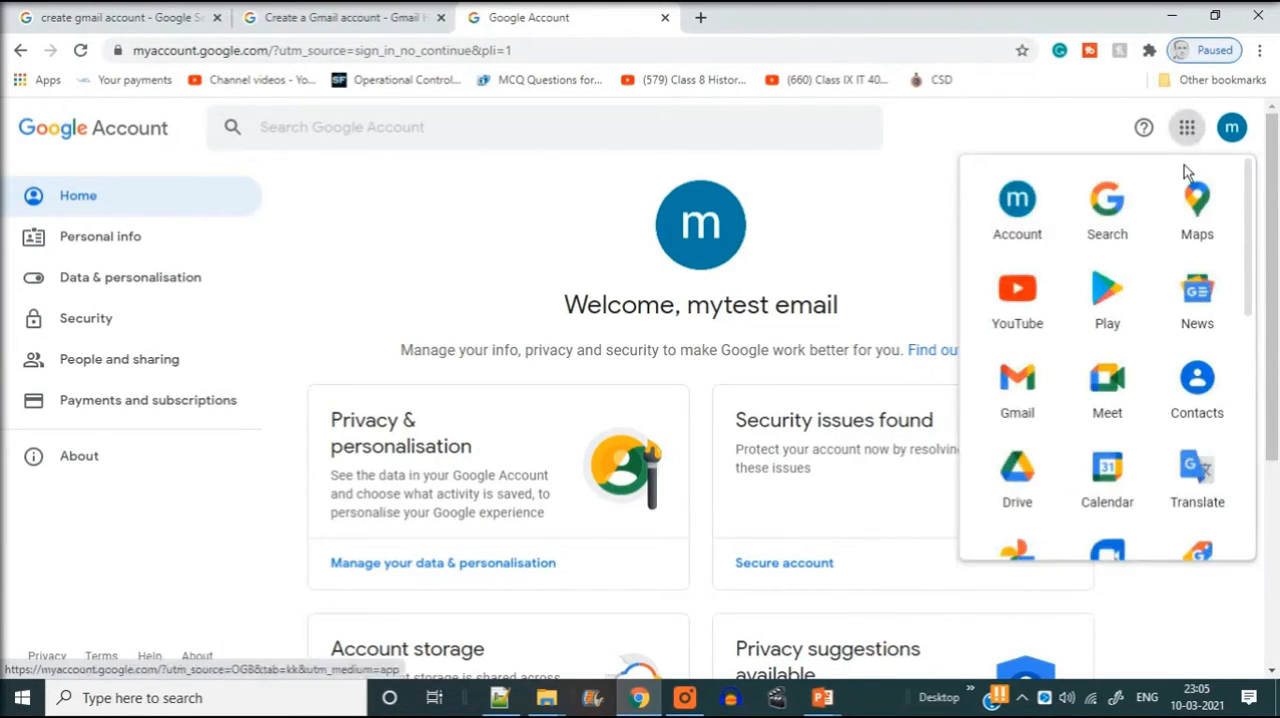
click(1031, 400)
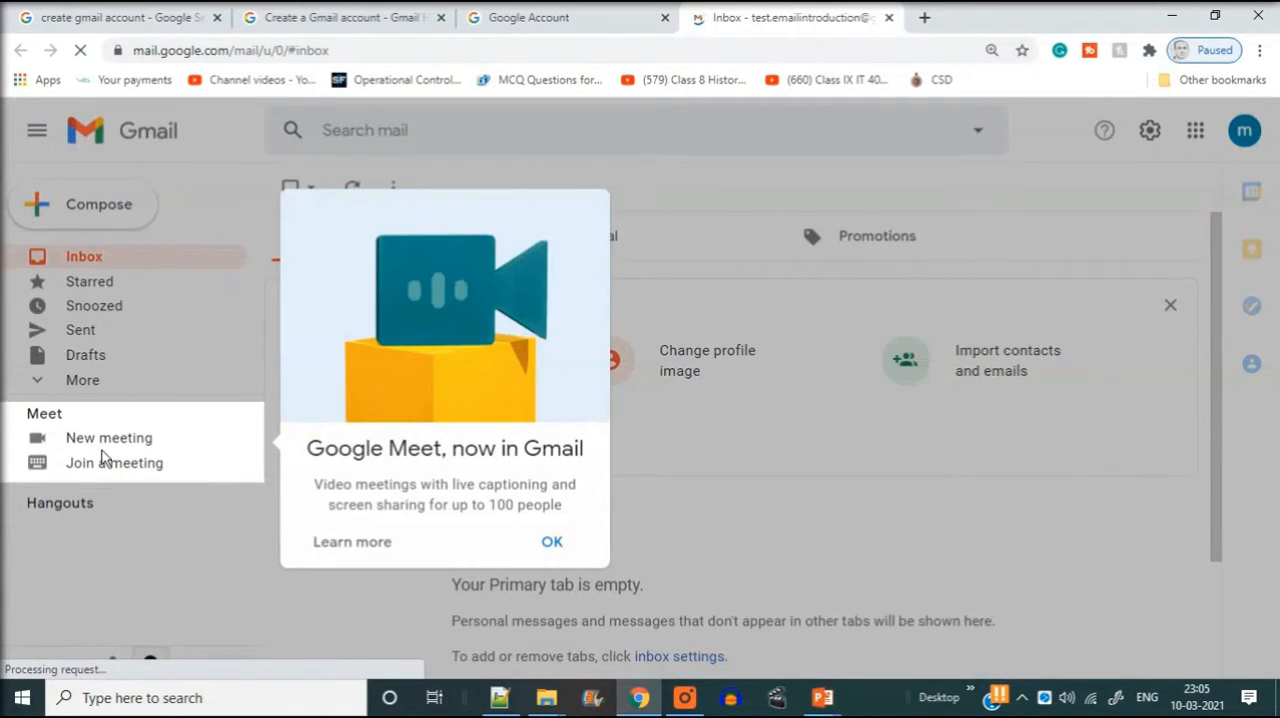
click(552, 545)
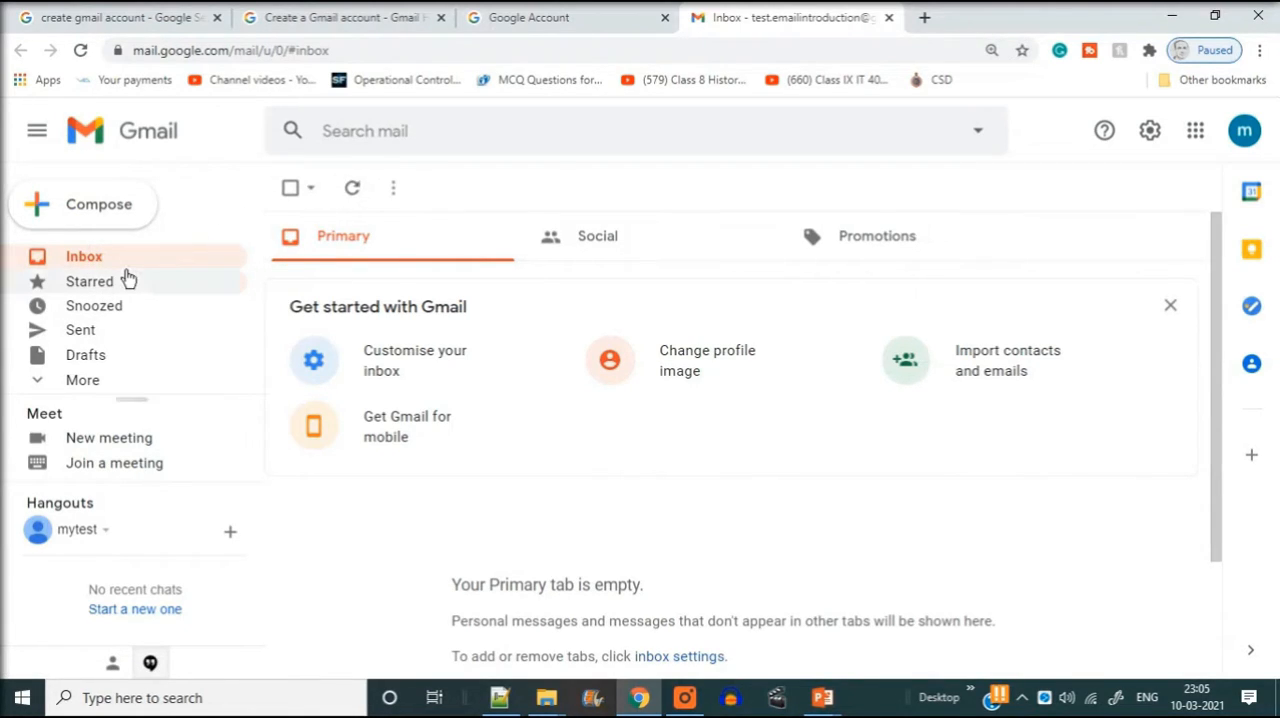
- Start a new e-mail message and enter the recipient's e-mail address
click(88, 206)
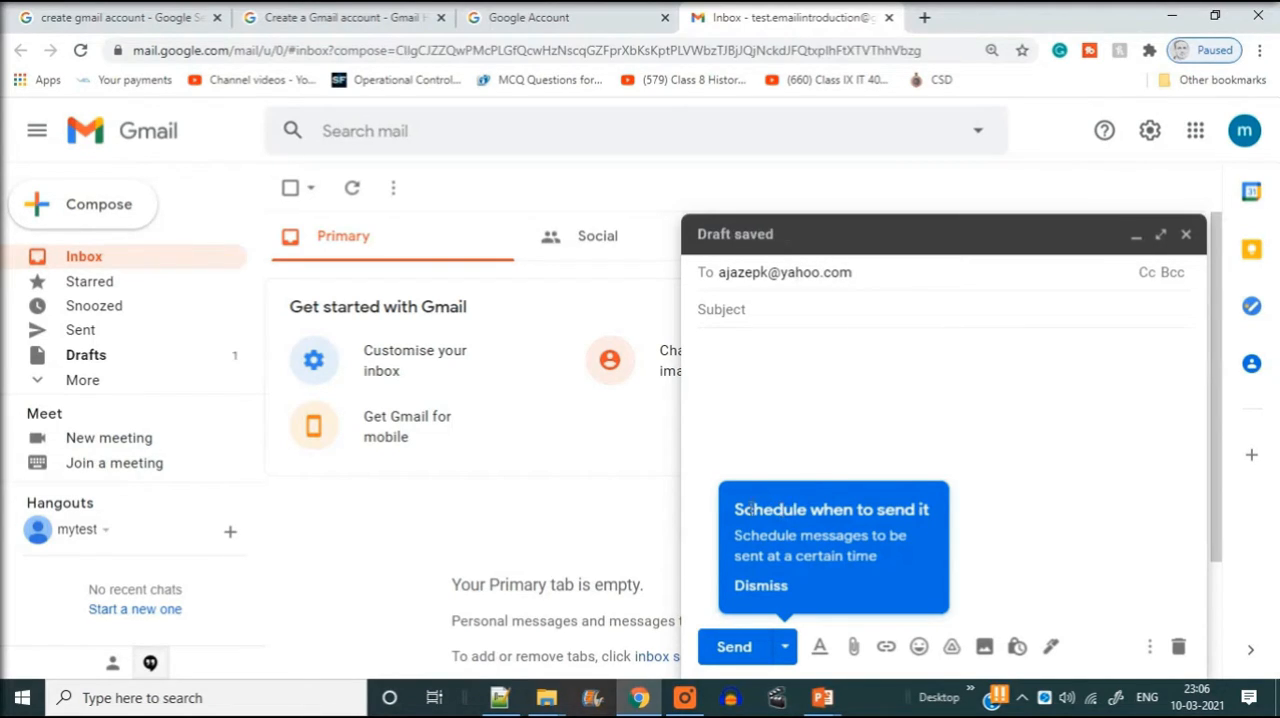
key(Return)
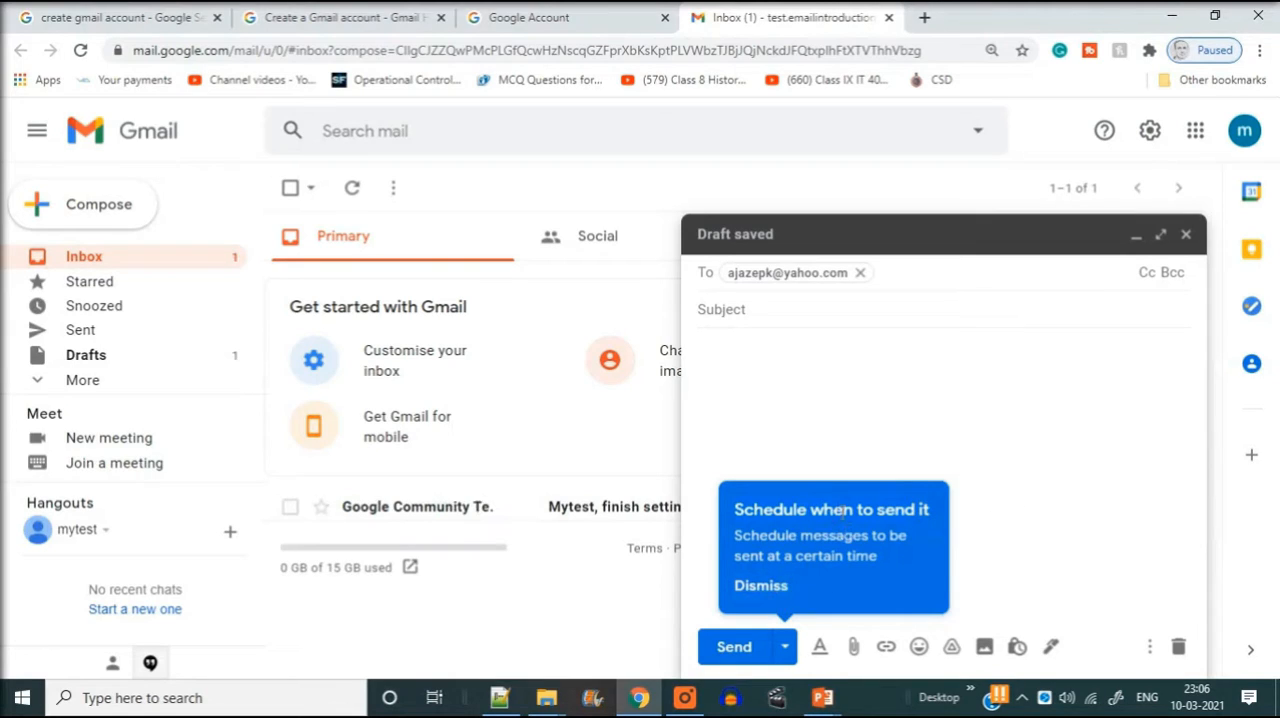
- Give the new message the subject "Test" and the body "sending from Gmail", accepting the suggested capitalization of "Gmail"
click(776, 590)
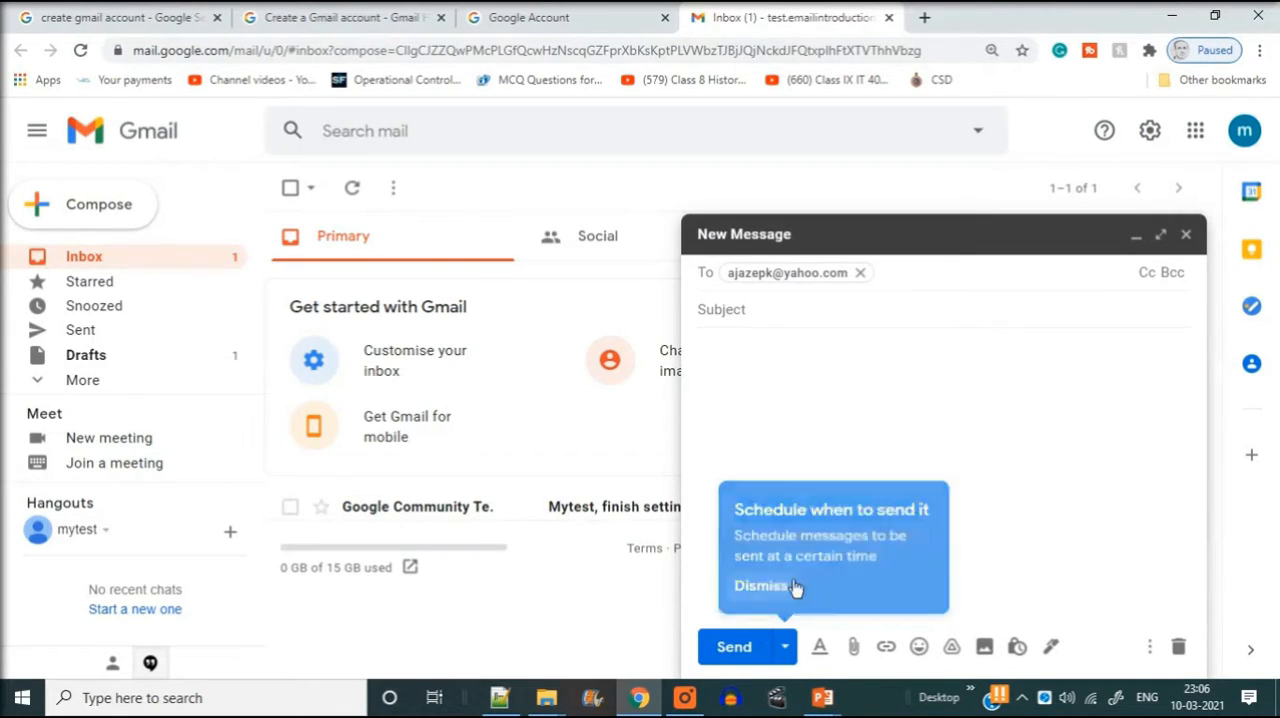
click(751, 310)
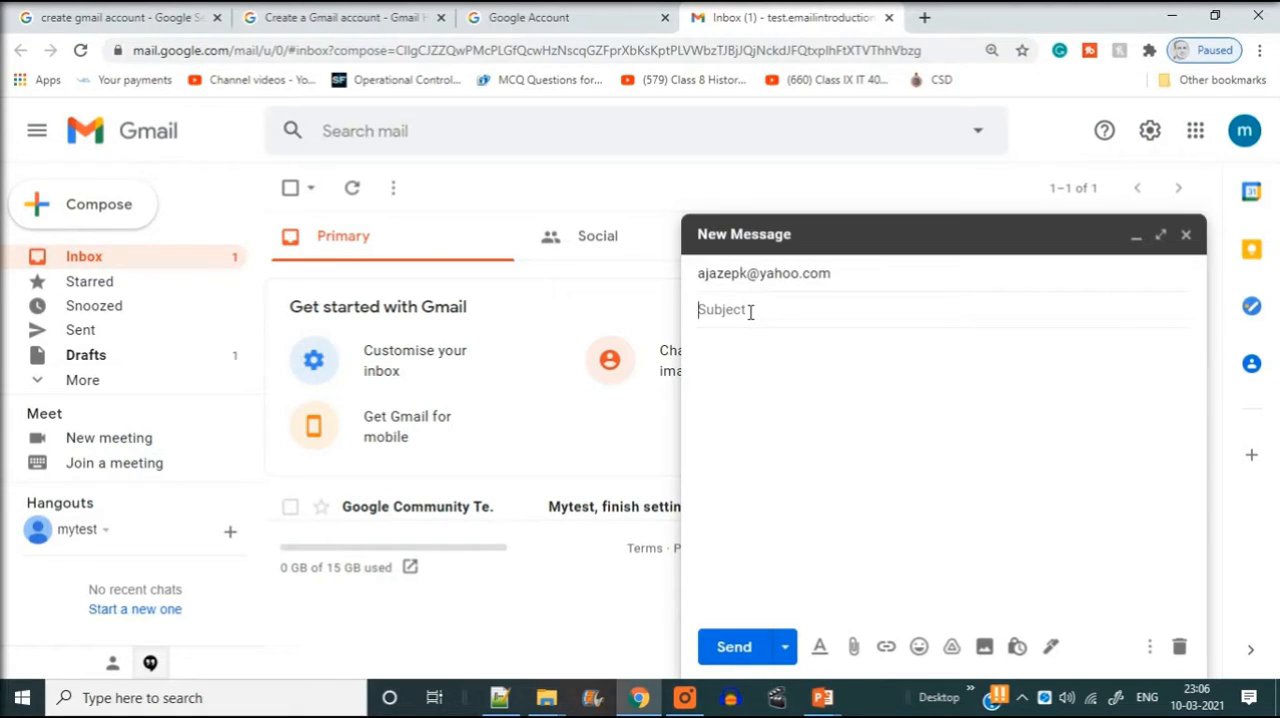
text(Test)
click(740, 354)
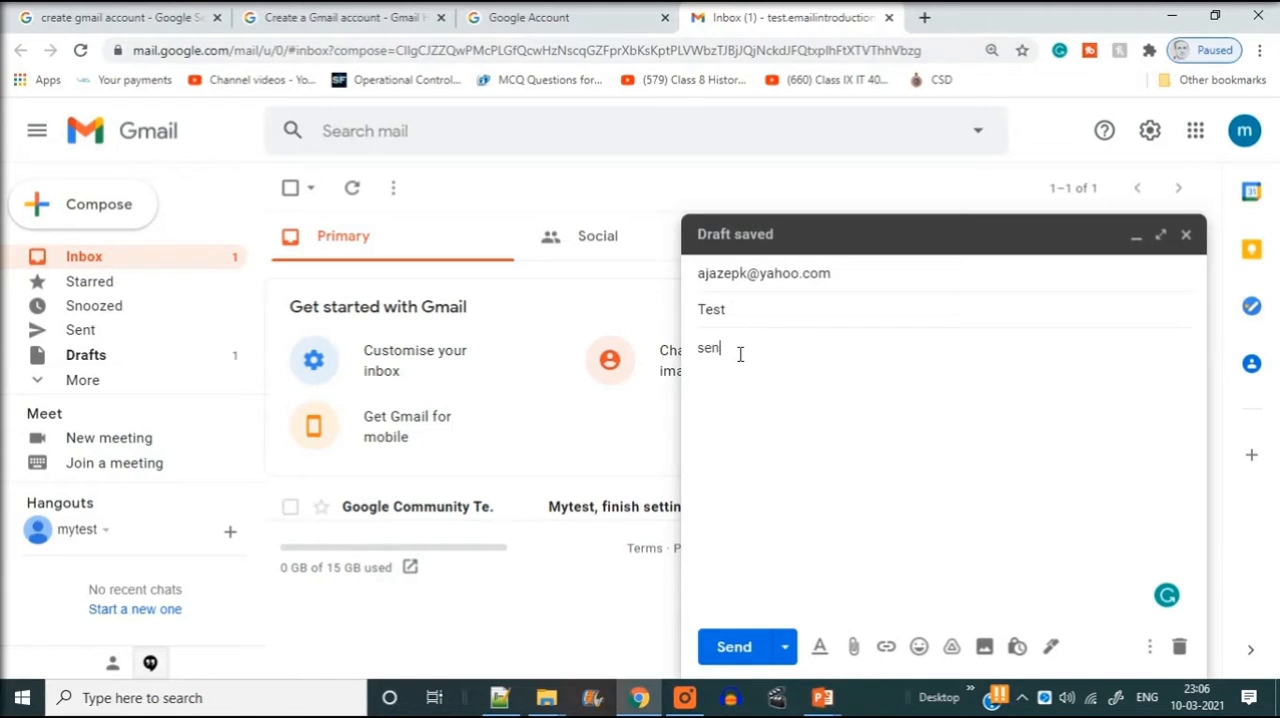
text(sending from gmail)
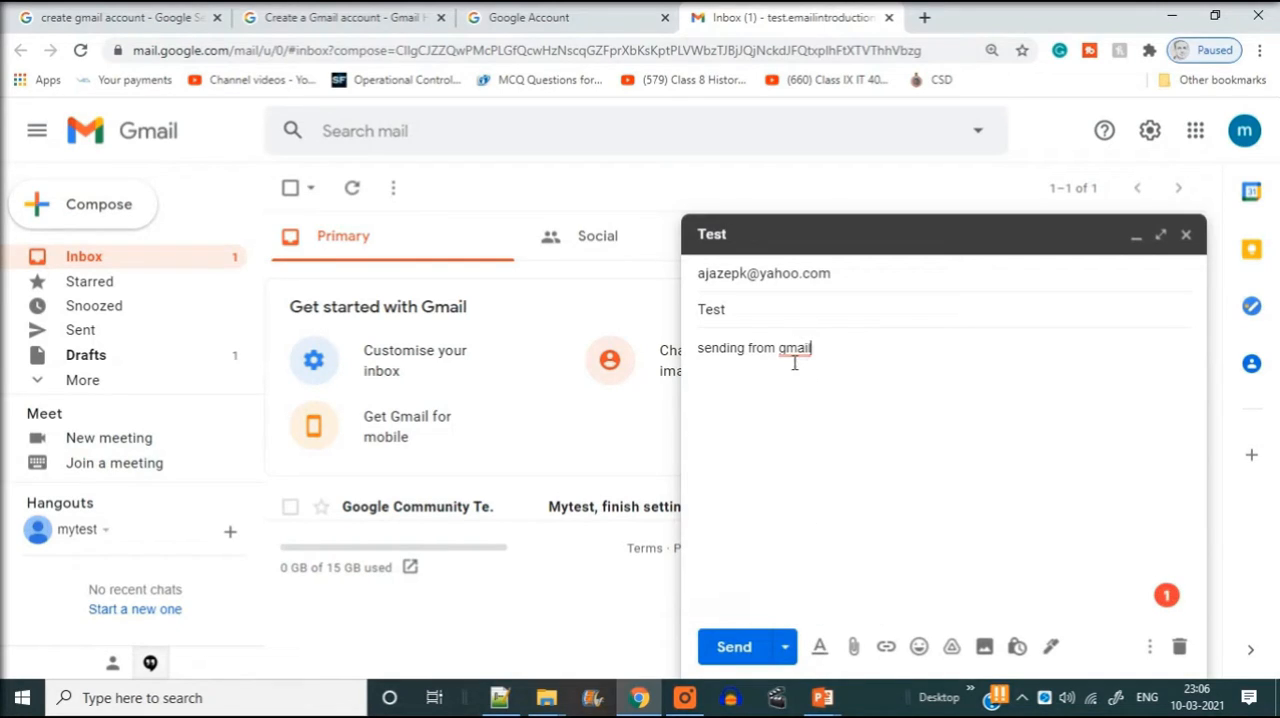
mouse_move(795, 350)
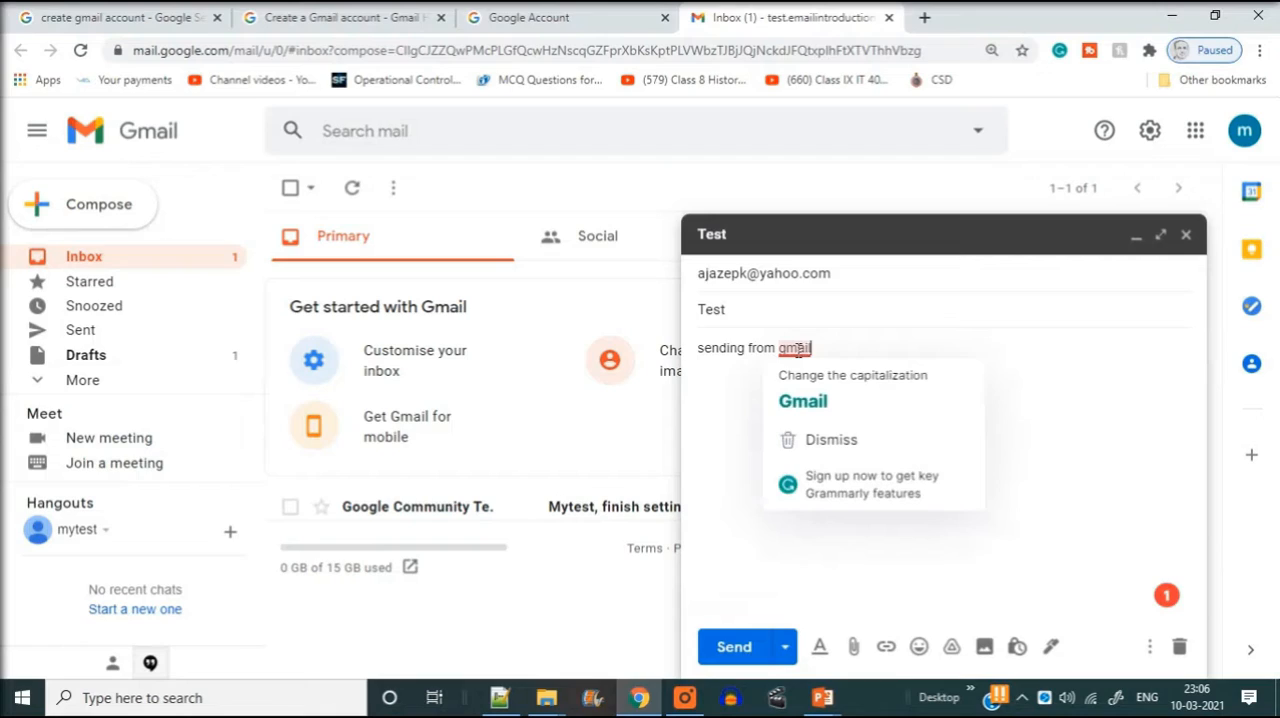
click(803, 400)
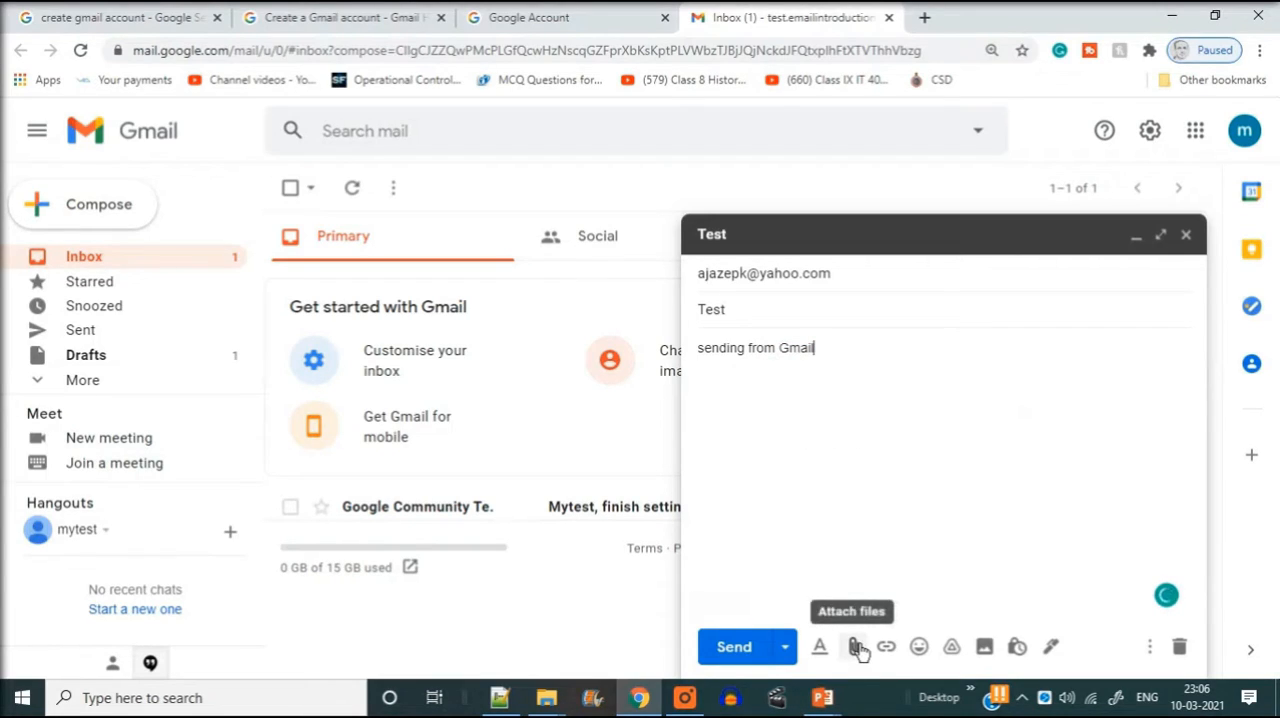
- Look over the file attachment dialog, close it without attaching anything, and send the e-mail
click(858, 650)
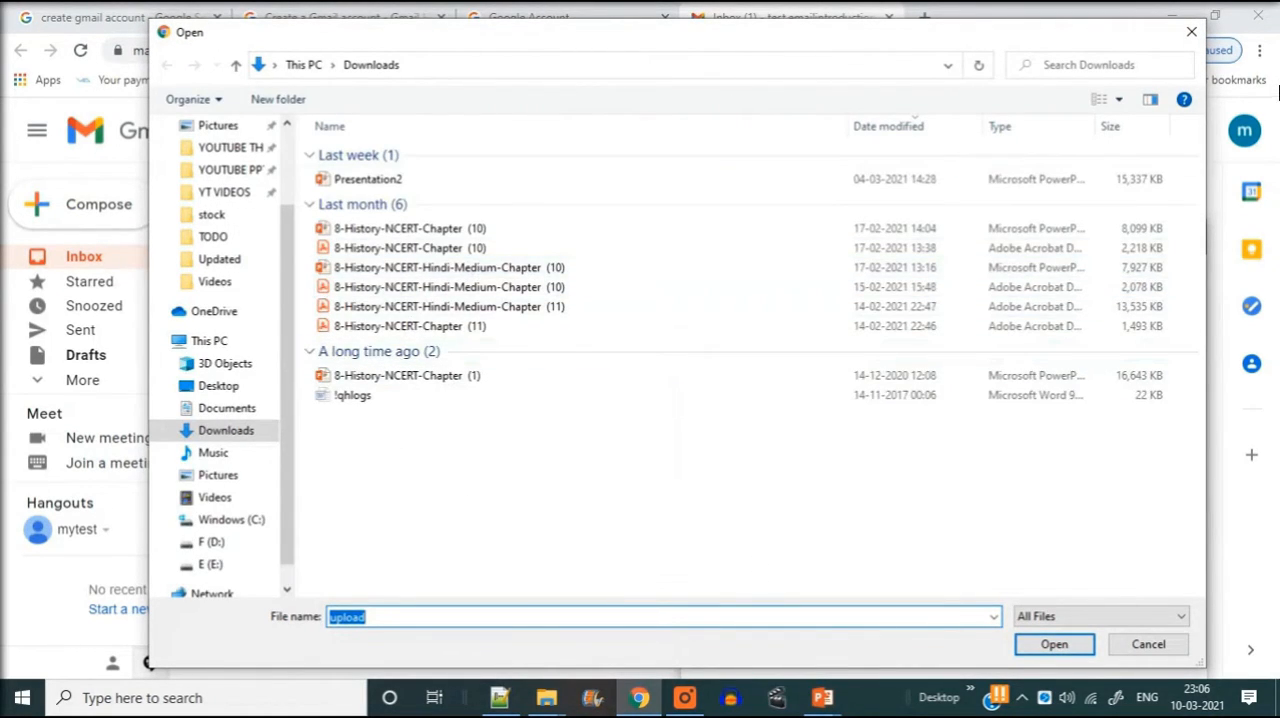
click(1191, 32)
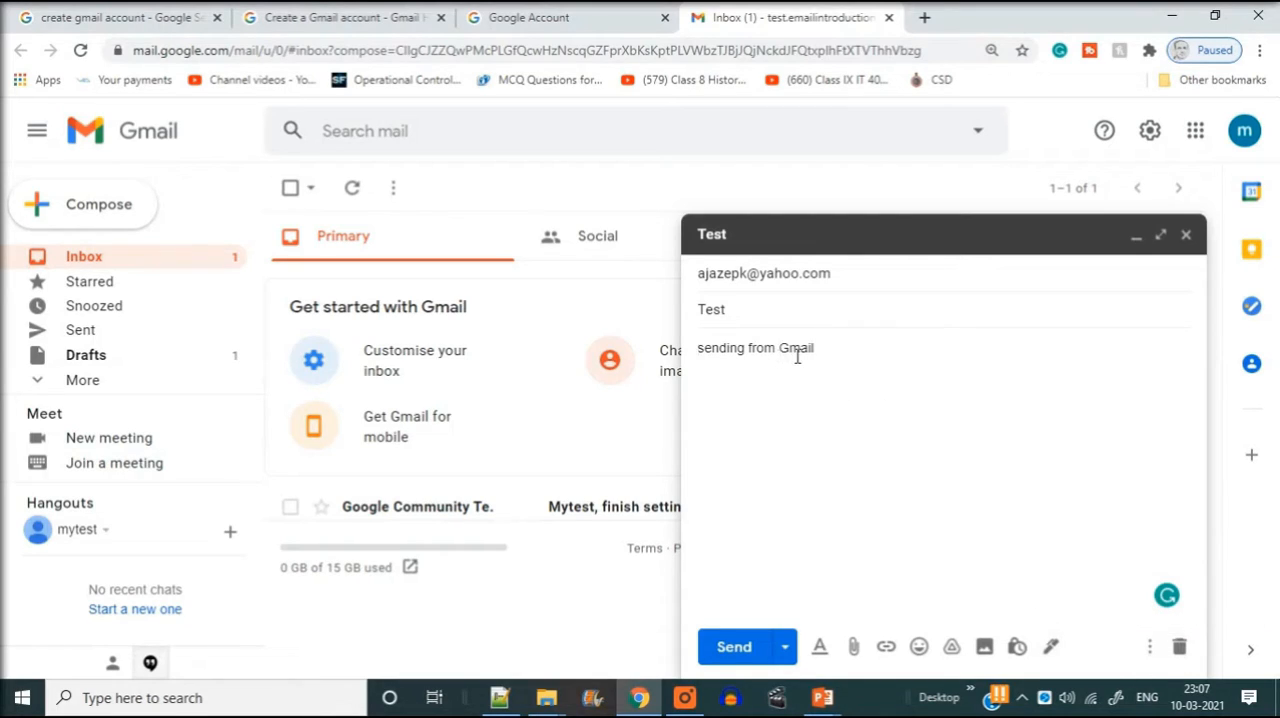
click(731, 649)
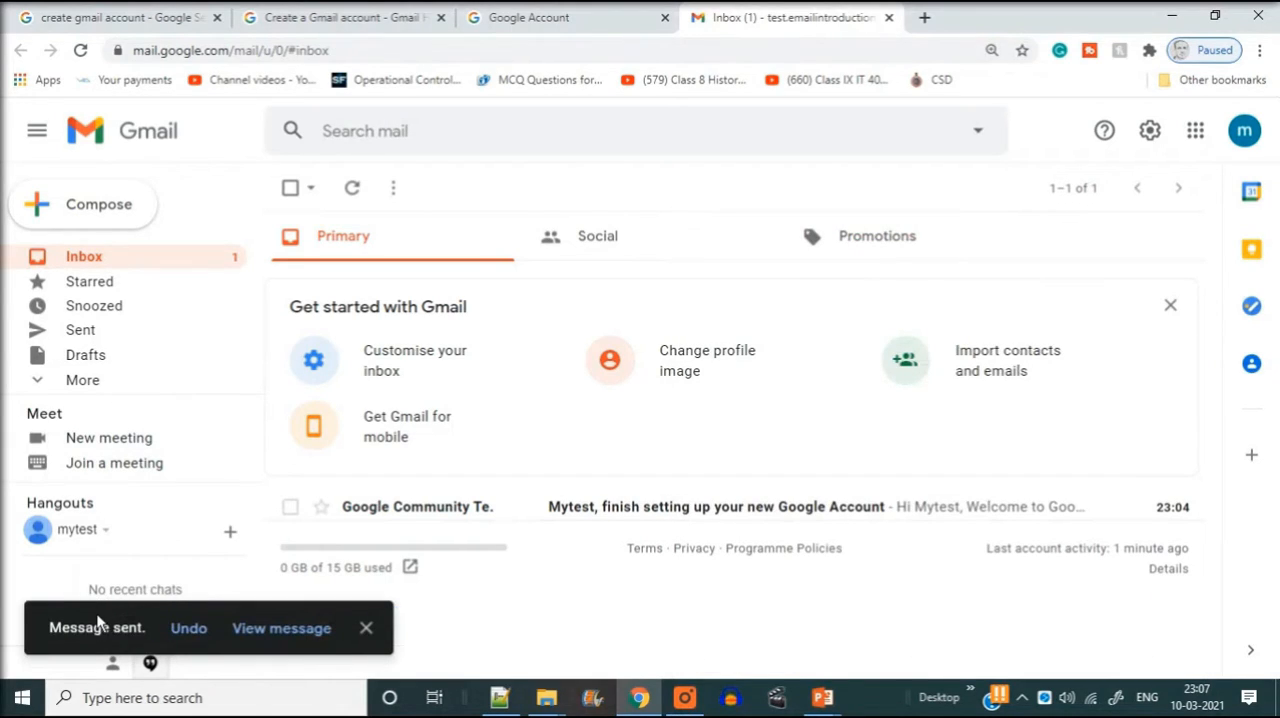
- View the sent message and examine its sender address, and open a new browser tab
click(281, 630)
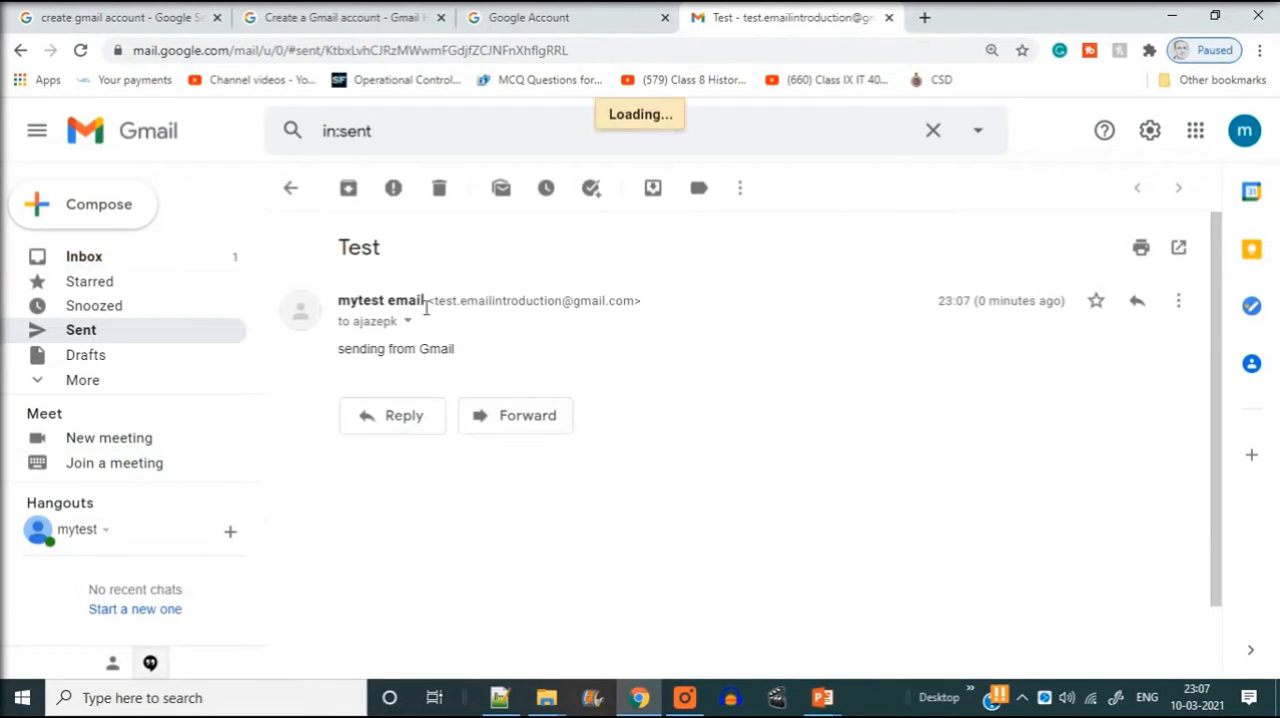
drag(433, 303, 617, 303)
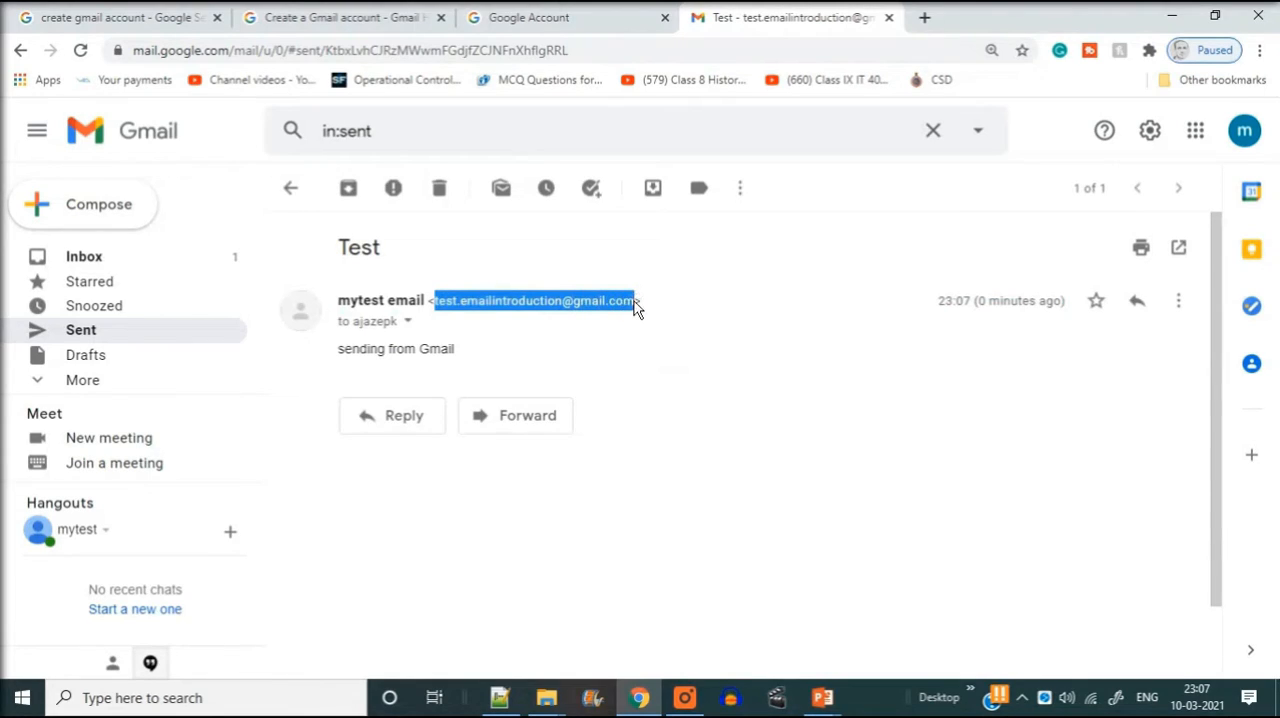
click(781, 307)
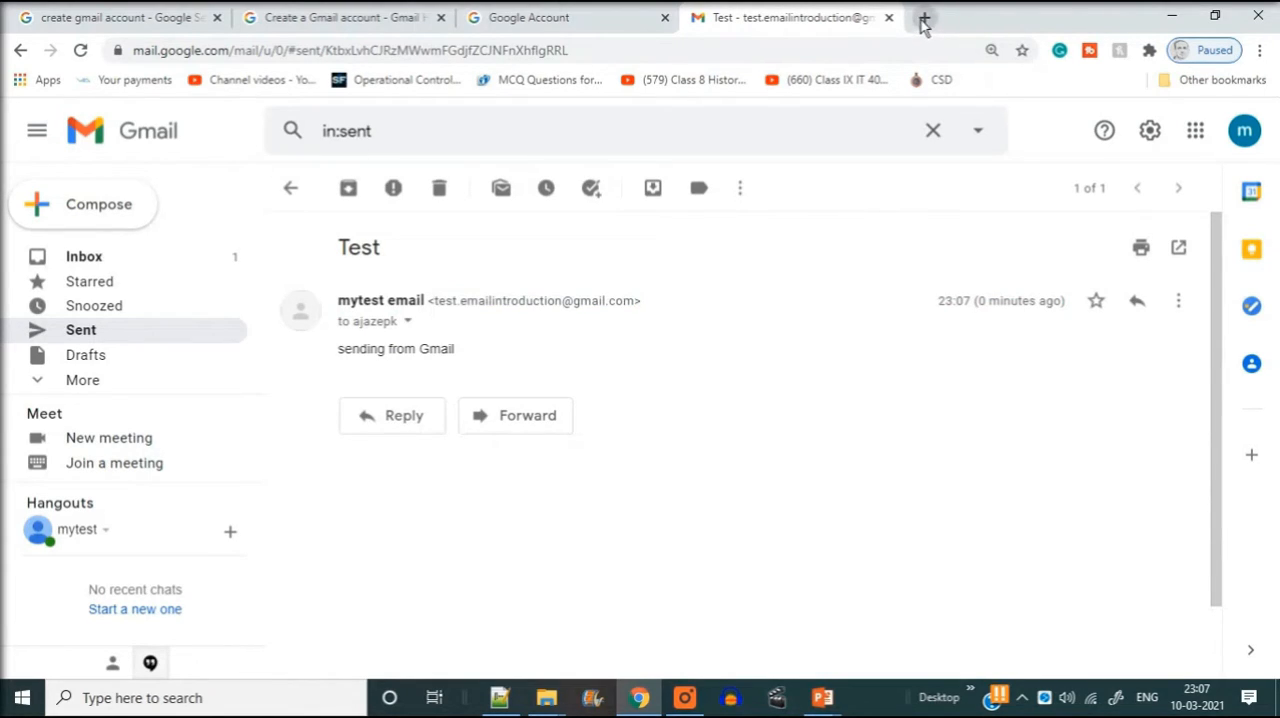
click(924, 20)
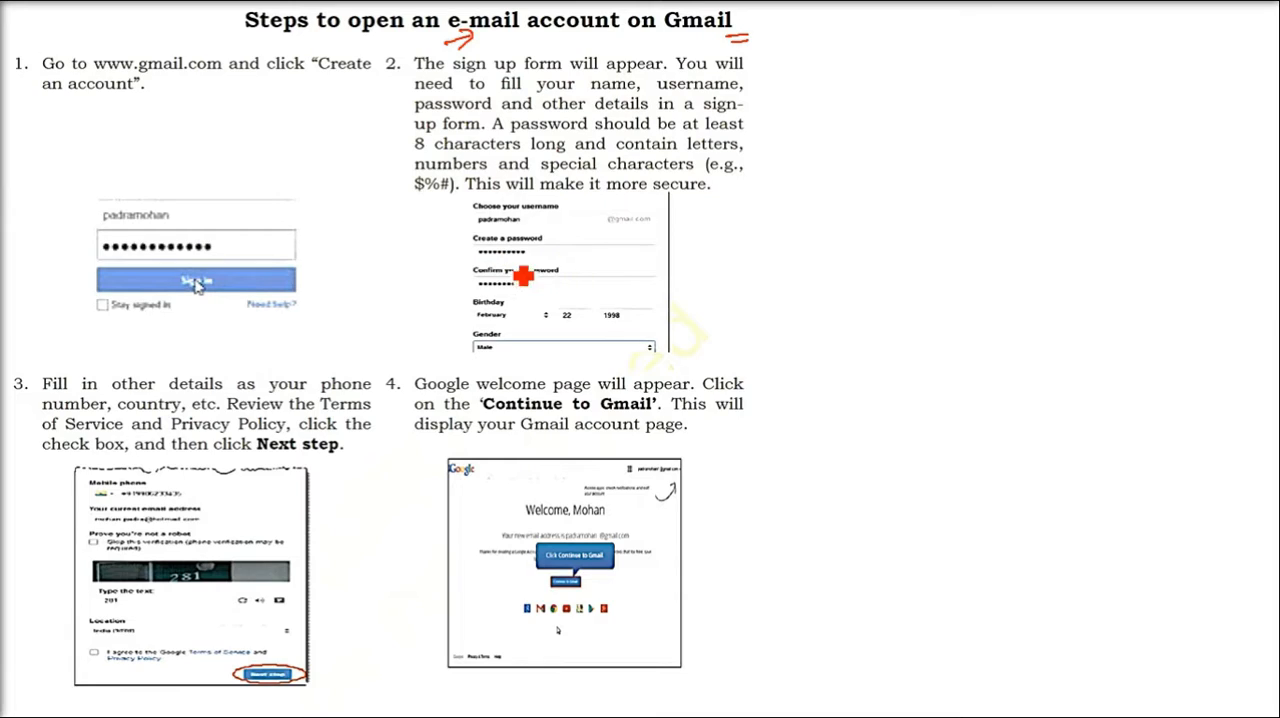
drag(318, 164, 298, 195)
drag(297, 178, 315, 189)
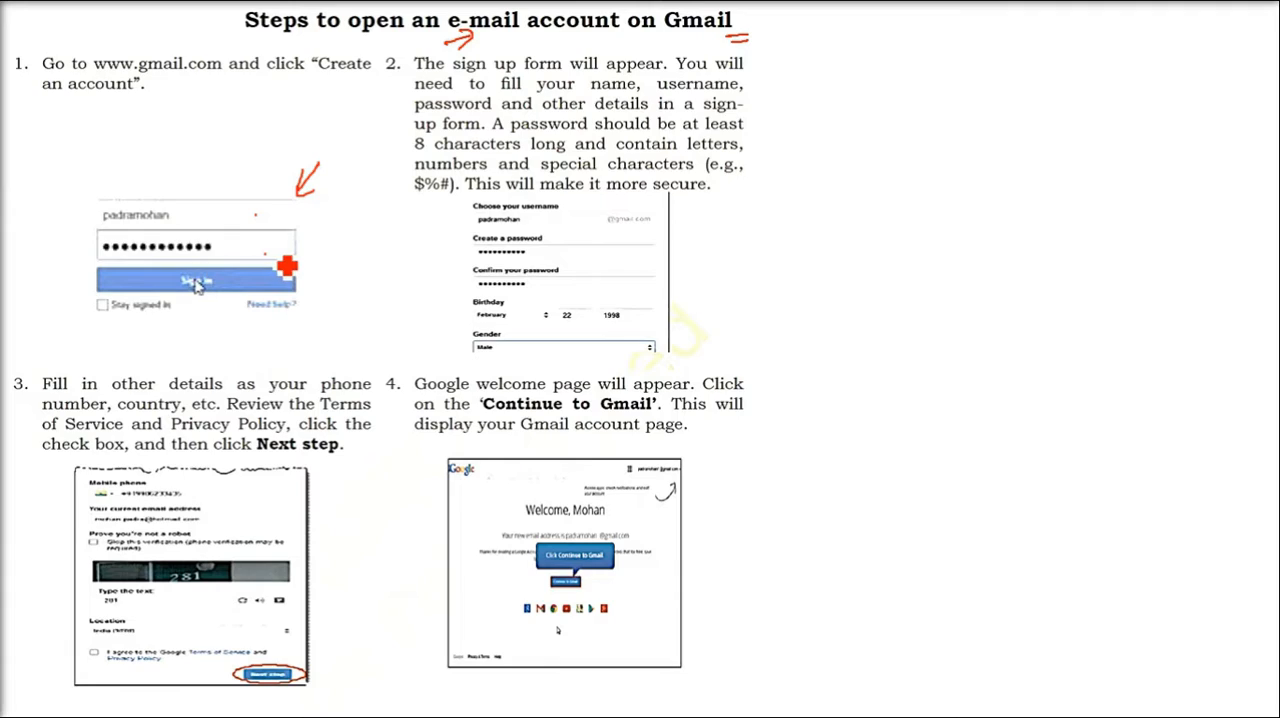
drag(703, 207, 678, 227)
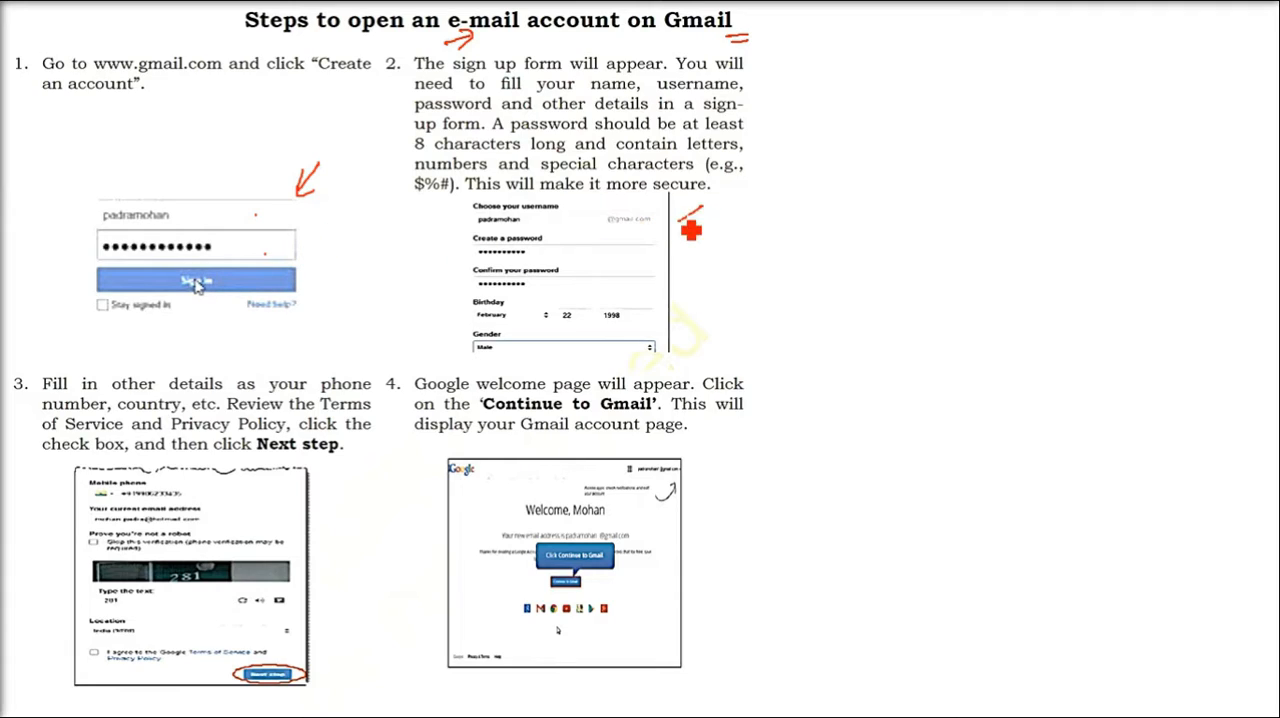
drag(430, 231, 456, 228)
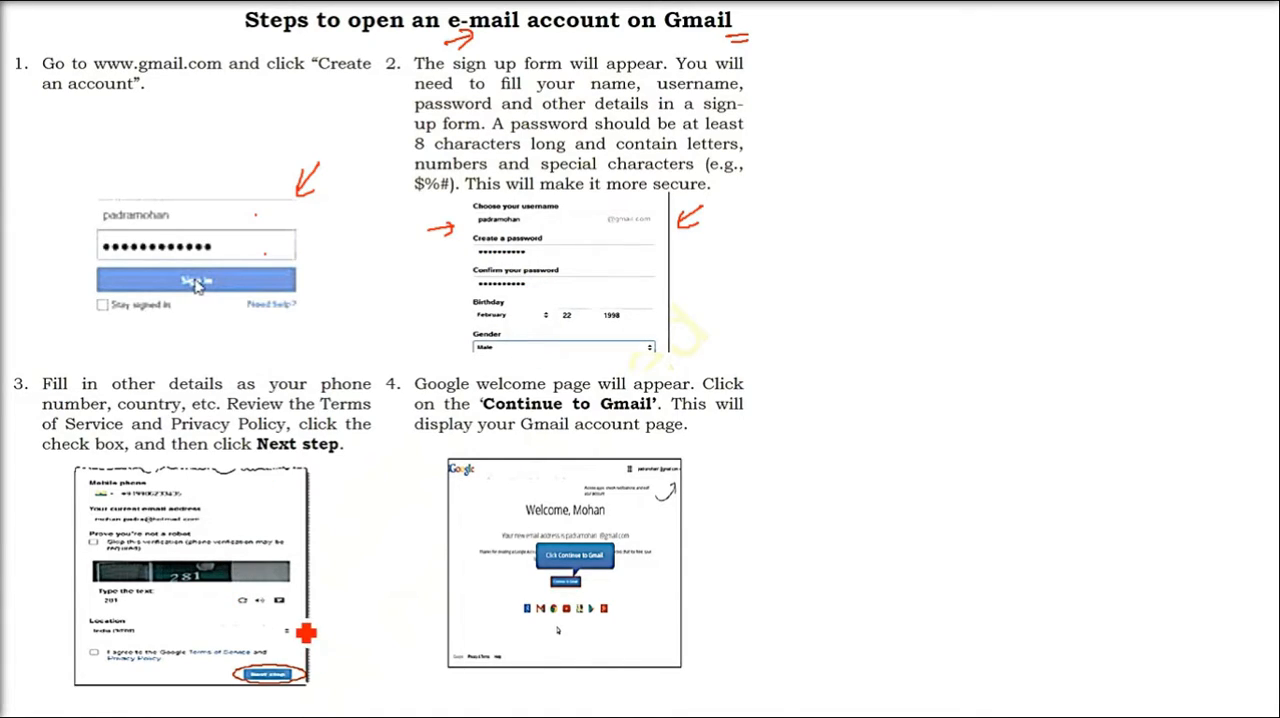
drag(702, 509, 680, 520)
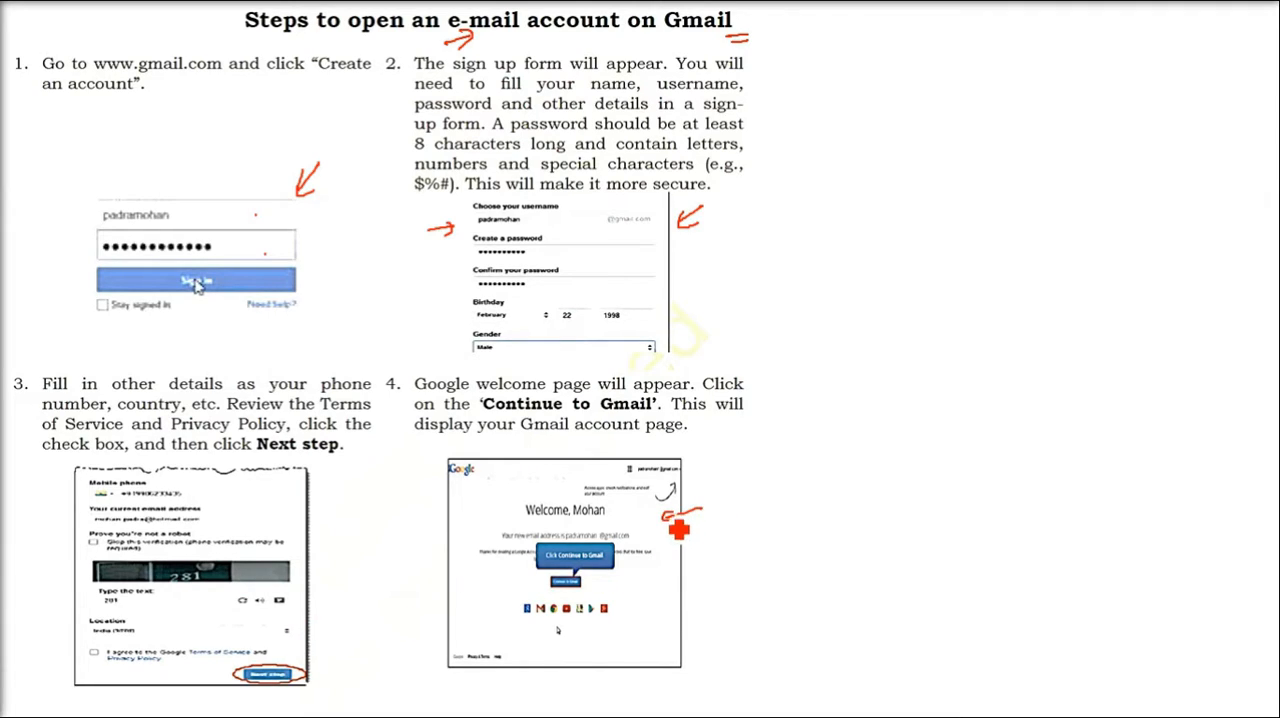